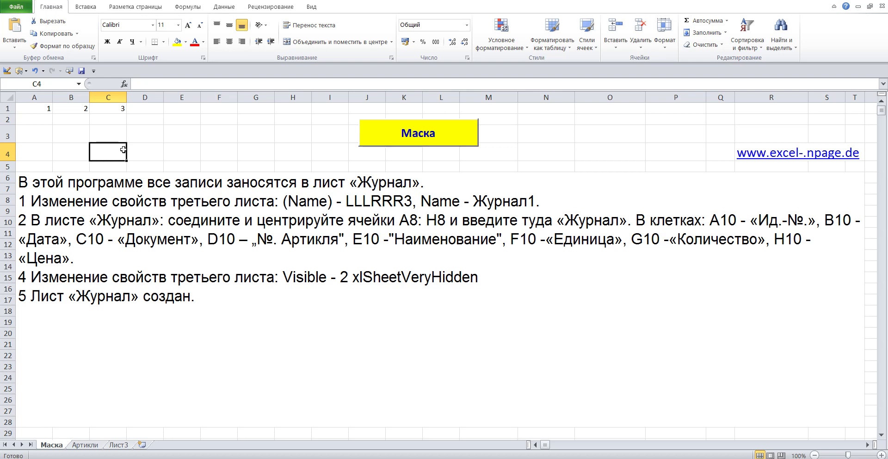
- Enter 4 in cell D1
click(143, 106)
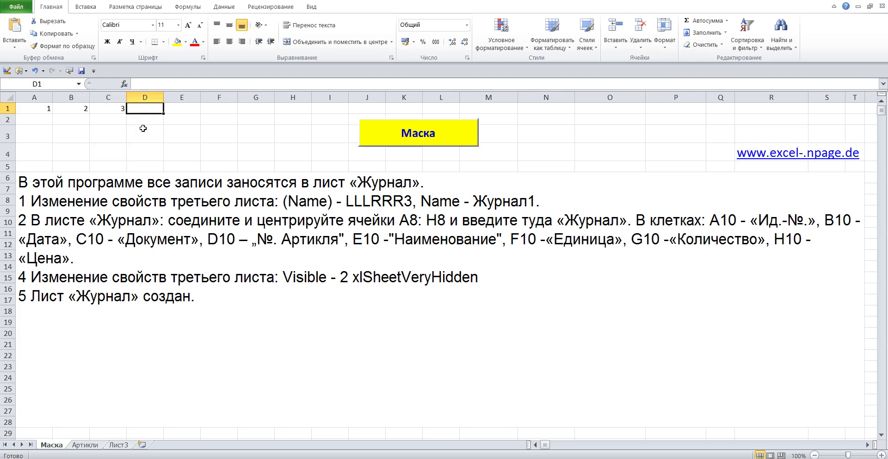
text(4)
key(Return)
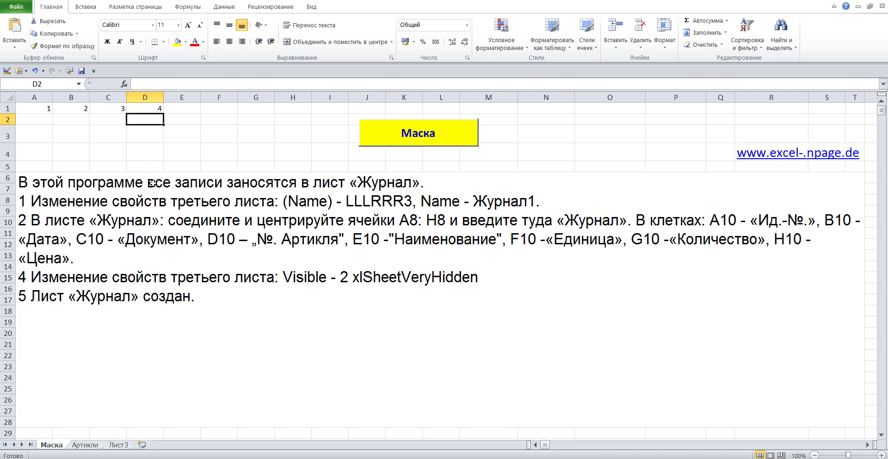
- Copy the name Журнал1 from step 1 of the A6 instructions and go to the Лист3 sheet
double_click(61, 185)
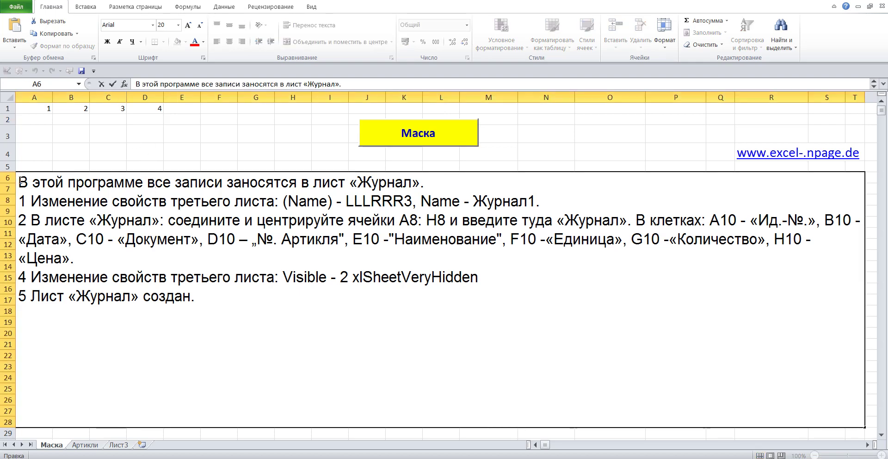
drag(18, 182, 427, 186)
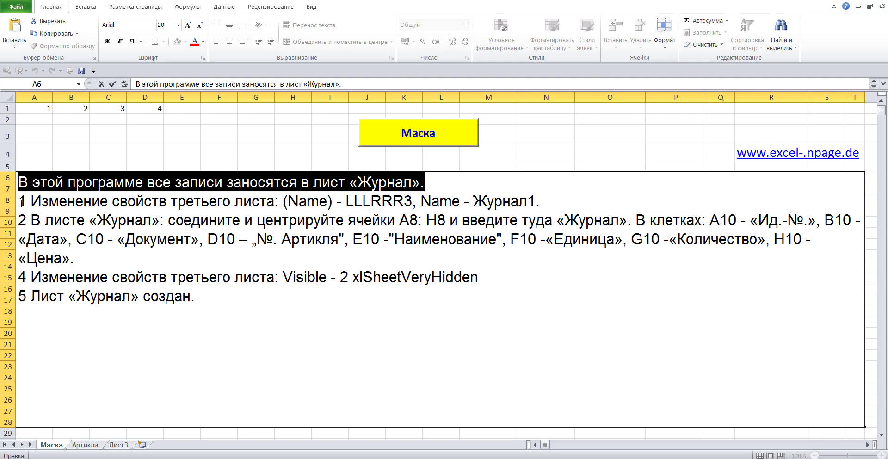
drag(21, 199, 584, 193)
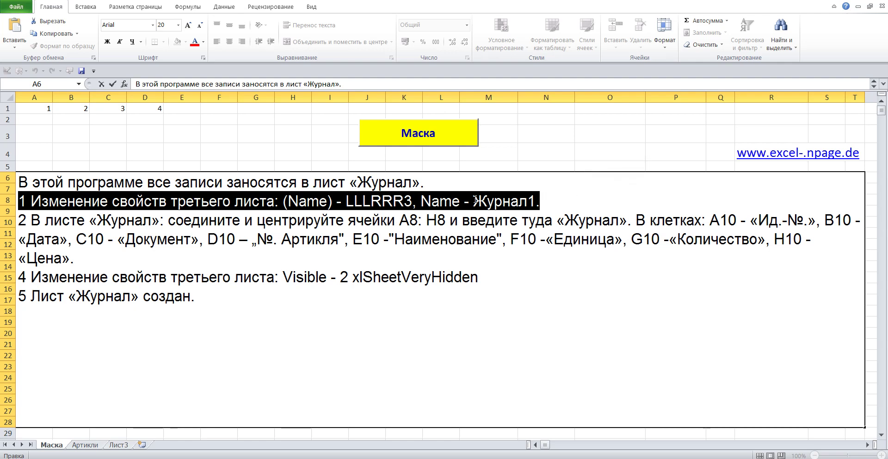
drag(475, 201, 532, 200)
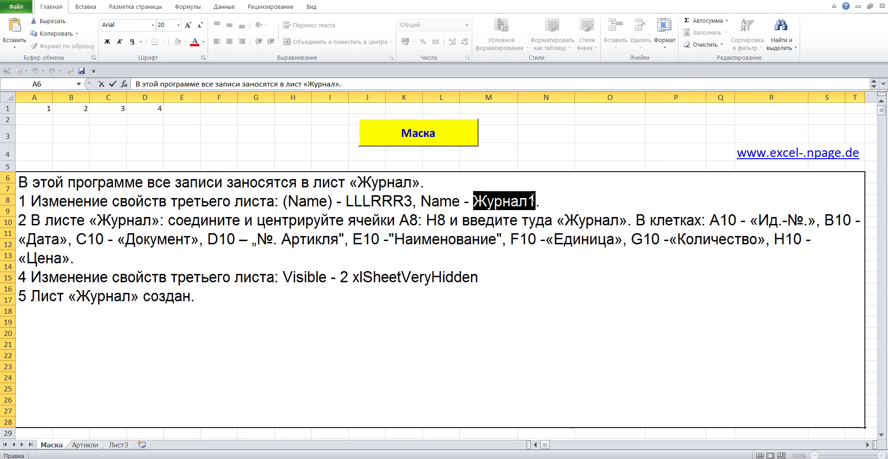
right_click(524, 201)
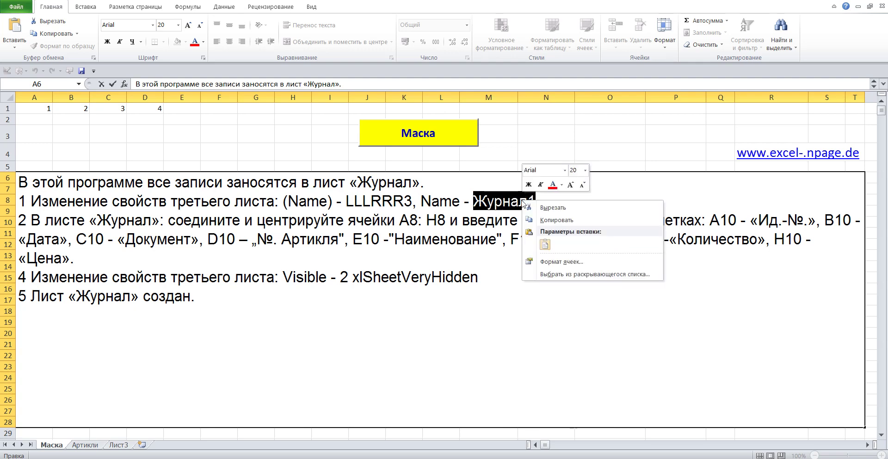
click(554, 219)
click(283, 159)
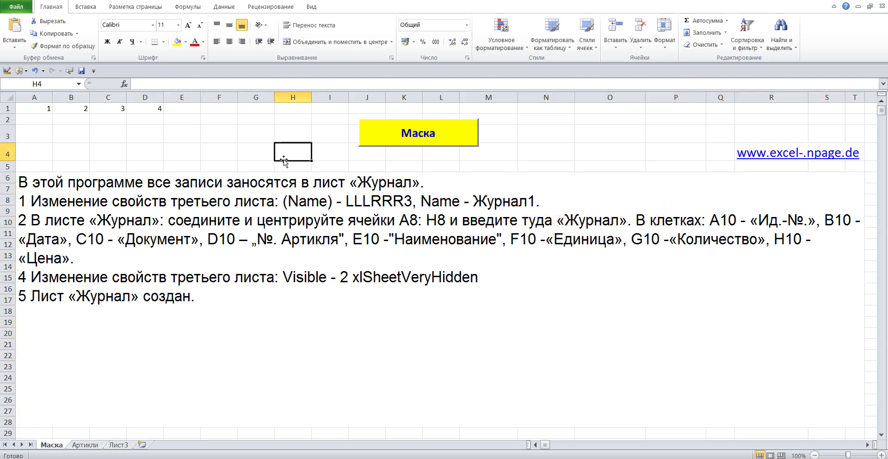
click(119, 444)
right_click(112, 445)
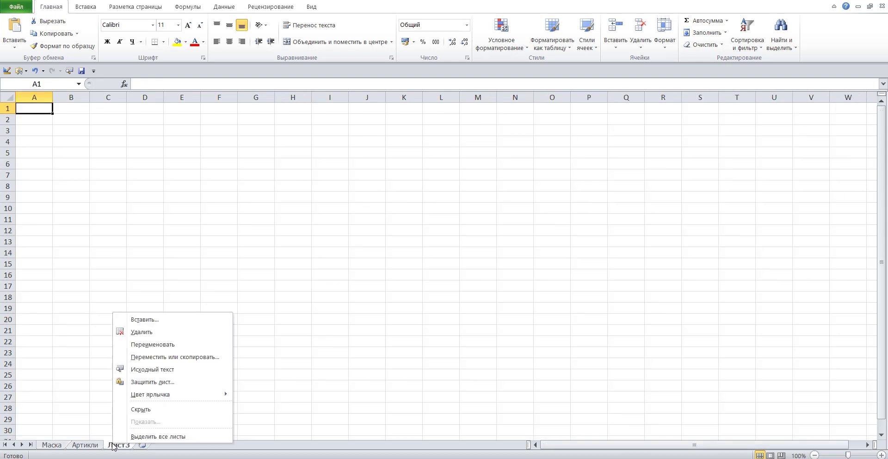
- Set the Лист3 code name (Name) property to LLLRRR3
click(163, 370)
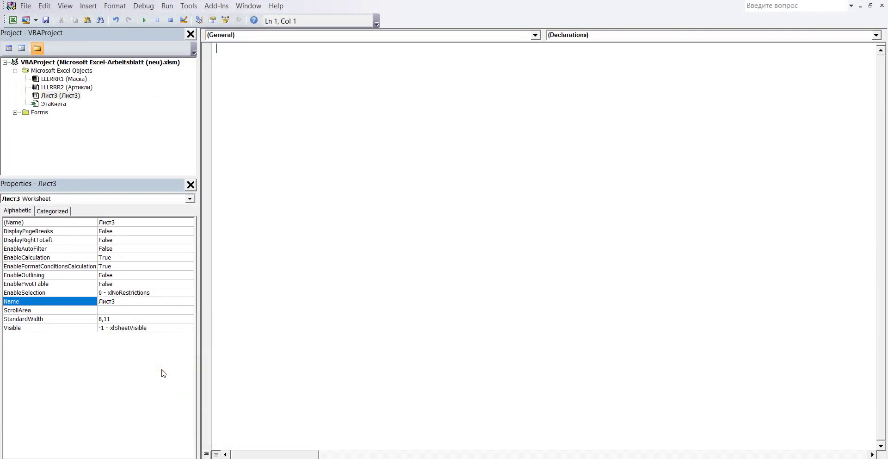
click(127, 224)
click(126, 222)
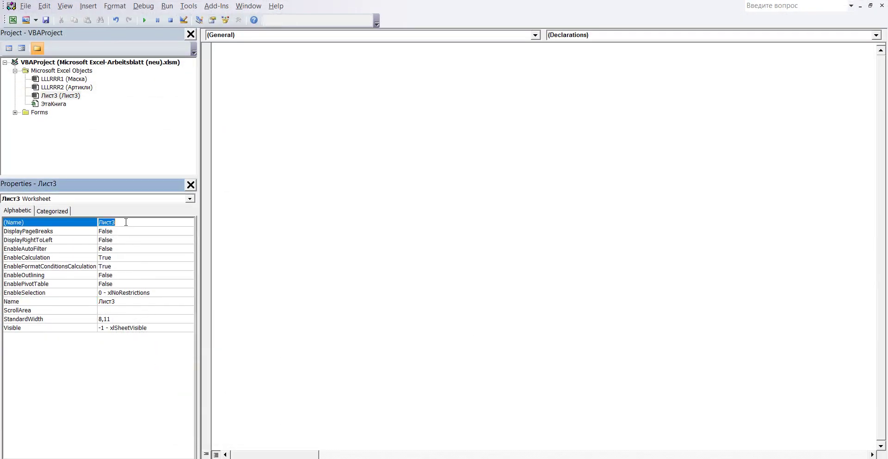
text(LLLRRR3)
- Paste Журнал1 as the sheet's Name property and return to the Excel workbook
click(119, 302)
right_click(107, 302)
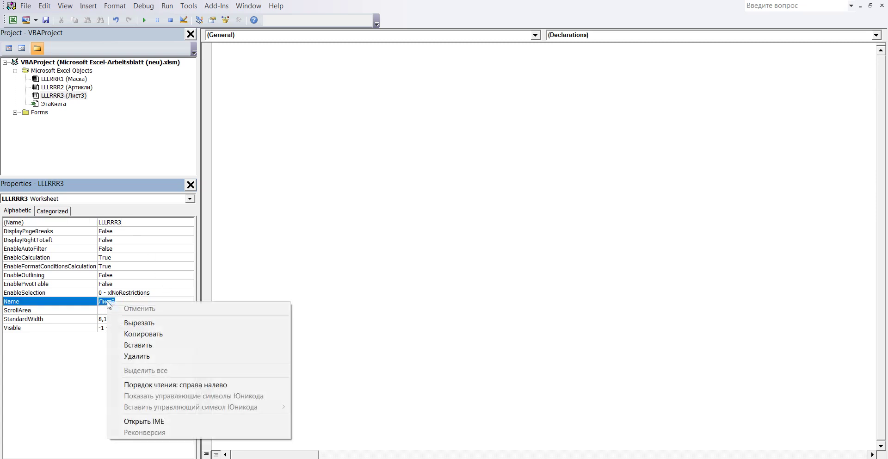
click(138, 345)
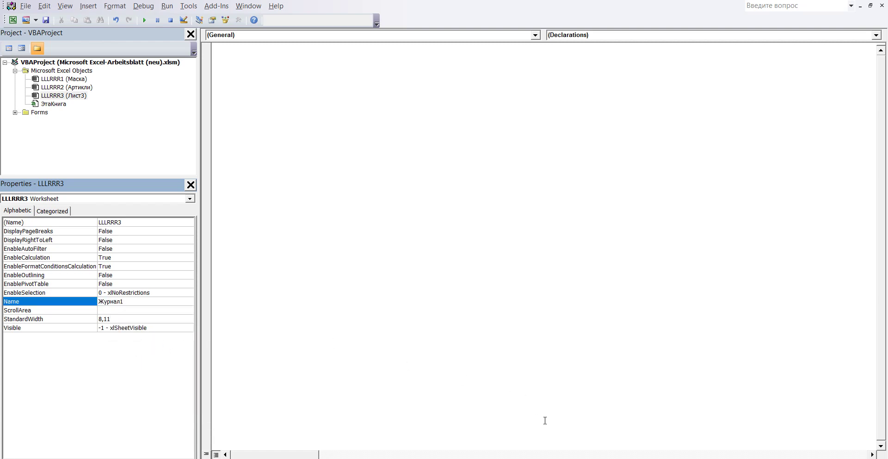
mouse_move(501, 458)
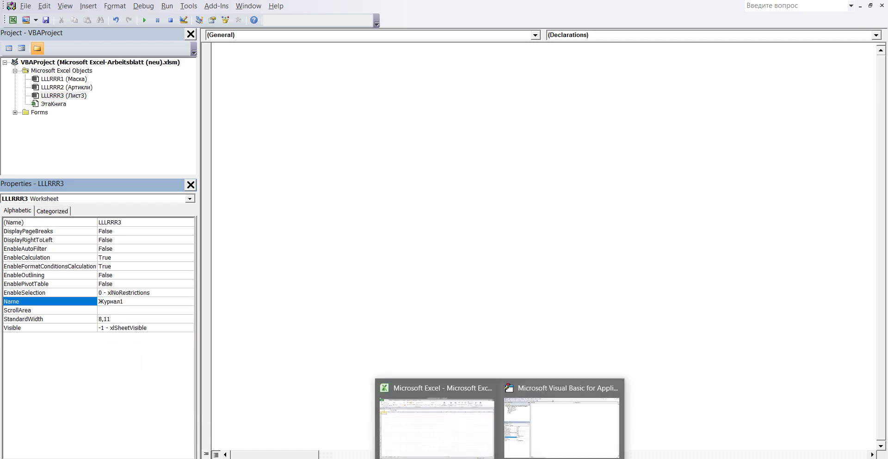
click(470, 431)
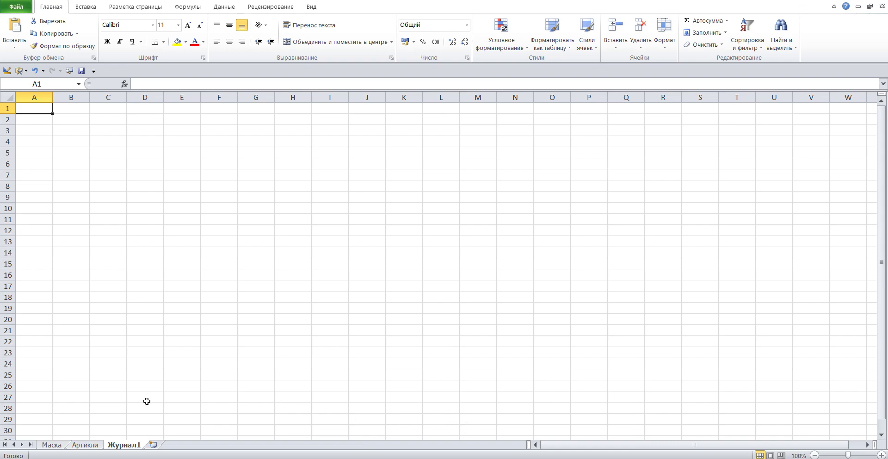
- Copy the word Журнал from step 2 of the Маска sheet's A6 instructions
click(48, 444)
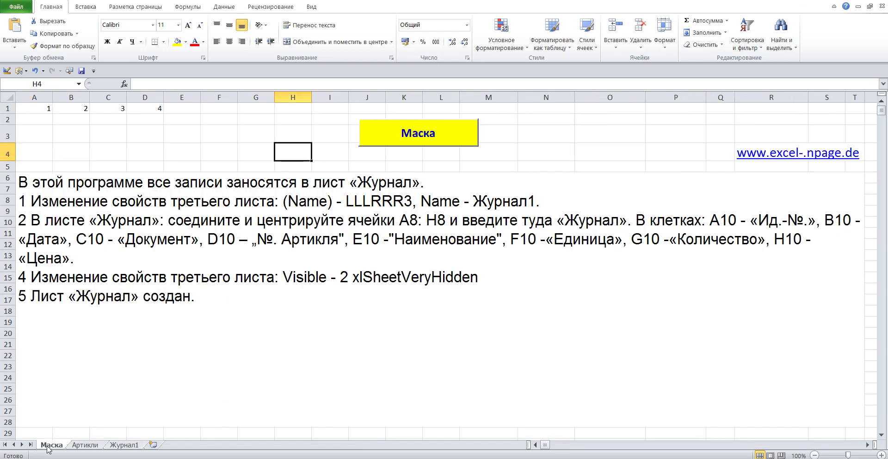
double_click(133, 227)
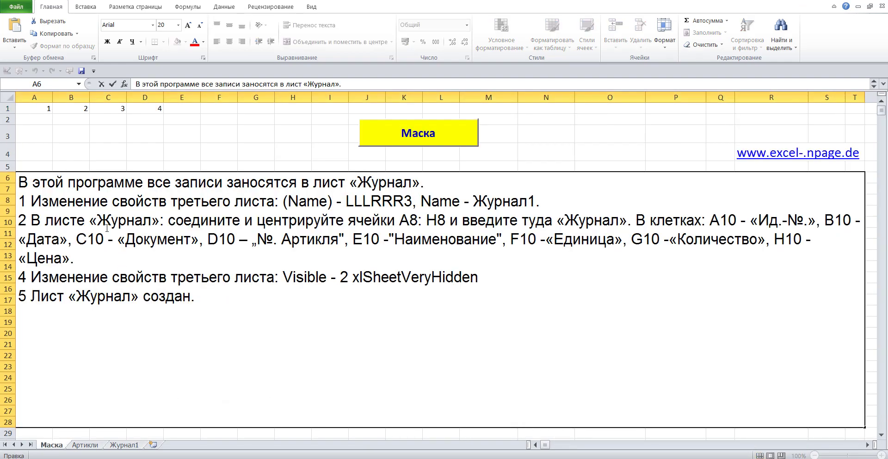
mouse_move(26, 221)
mouse_down()
mouse_move(869, 211)
mouse_move(863, 259)
mouse_up()
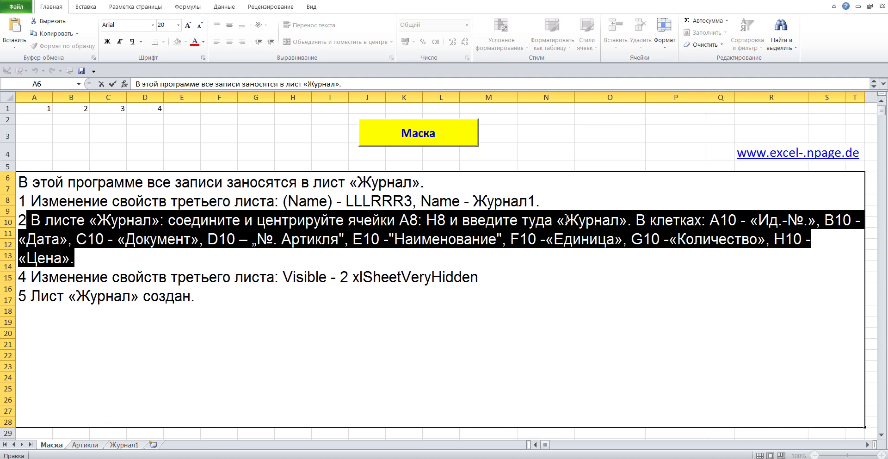
drag(566, 220, 620, 224)
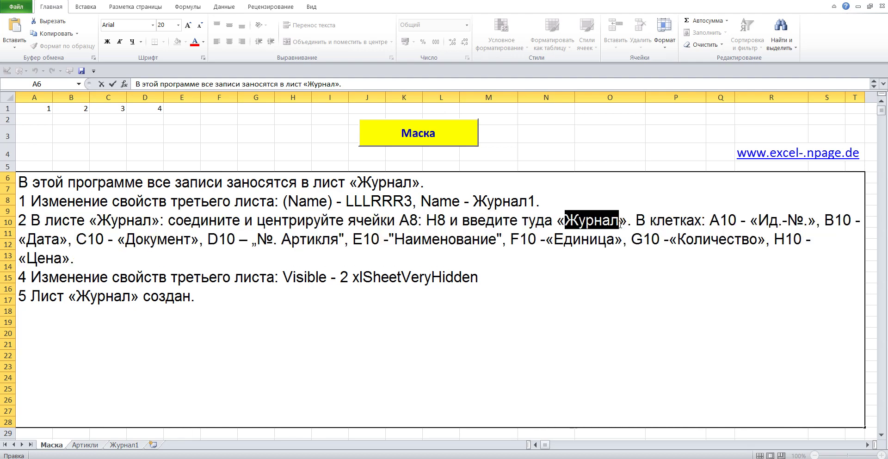
right_click(597, 223)
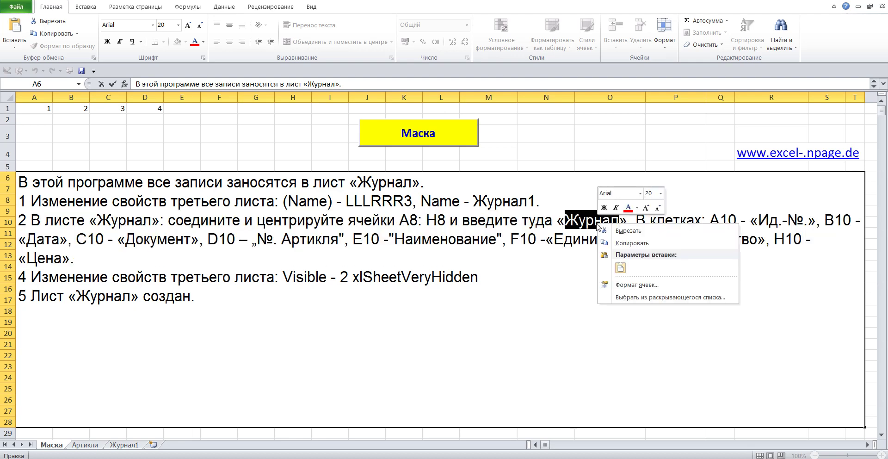
click(633, 243)
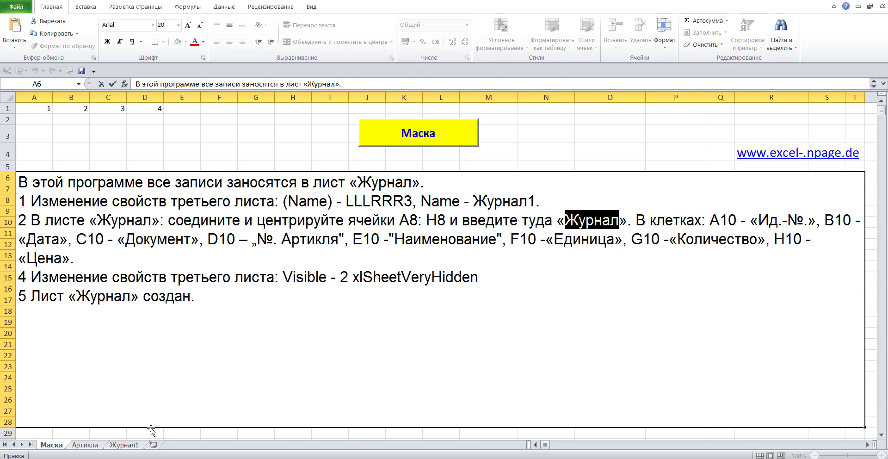
- Centre-align every cell on the Журнал1 sheet
click(124, 445)
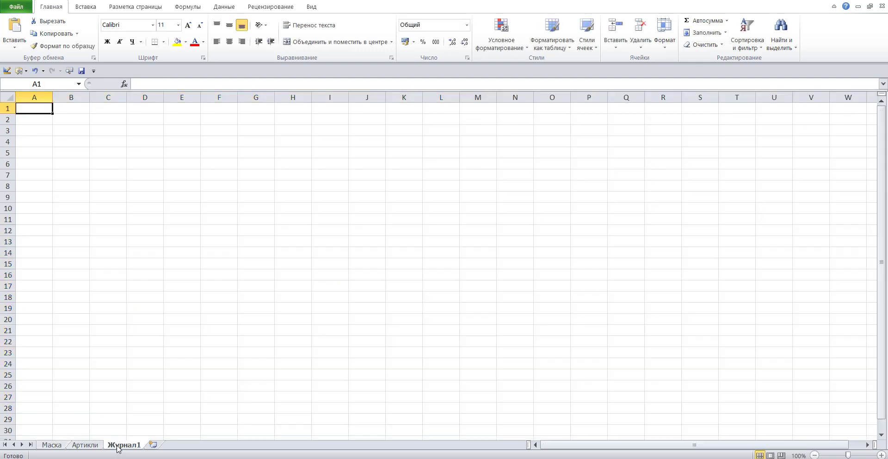
click(137, 319)
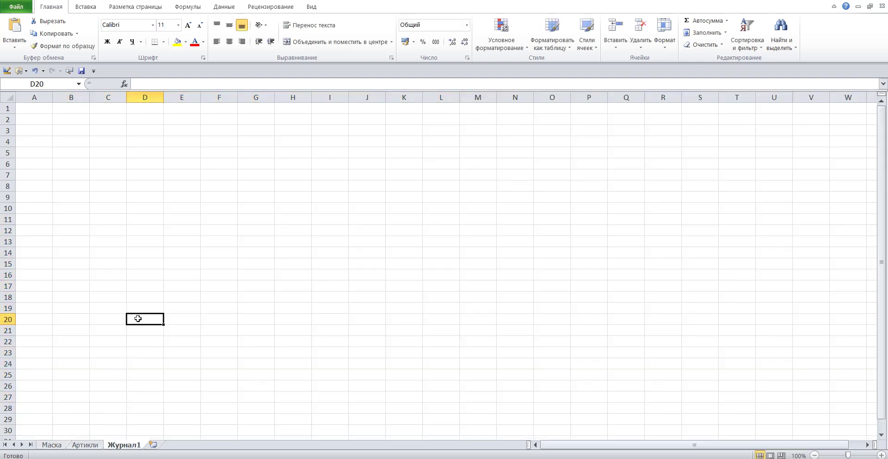
key(ctrl+a)
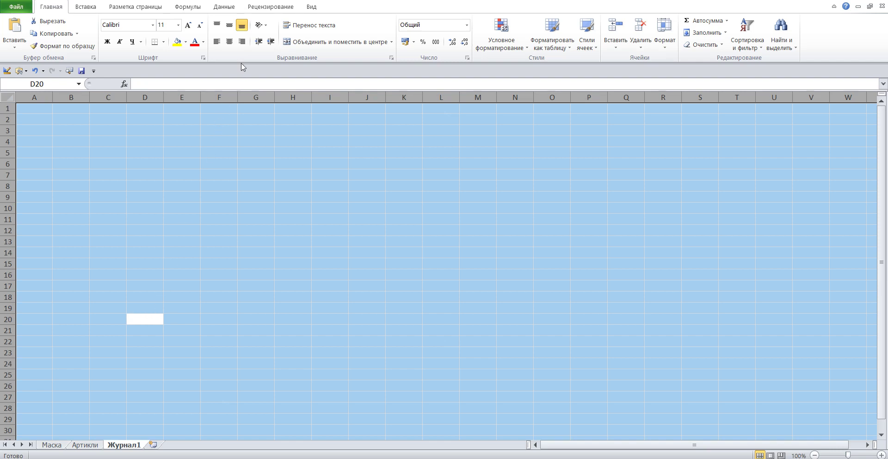
click(230, 41)
click(178, 222)
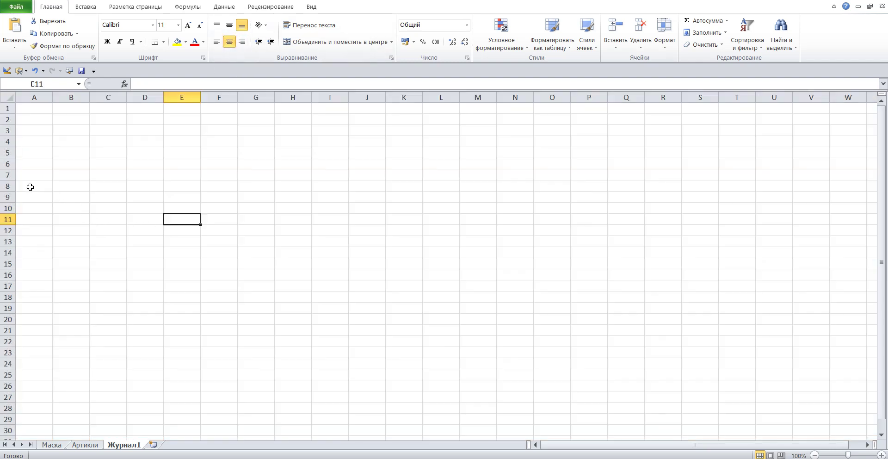
- Merge A8:H8 and paste the title Журнал into the merged cell
drag(30, 186, 283, 186)
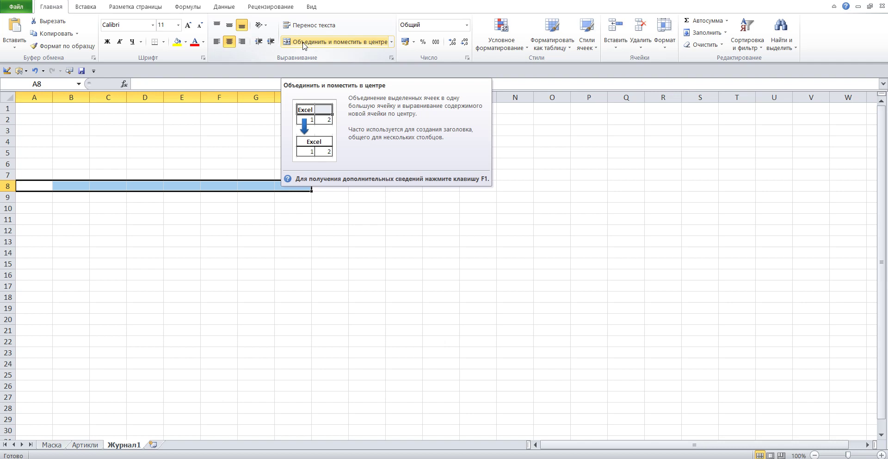
click(304, 43)
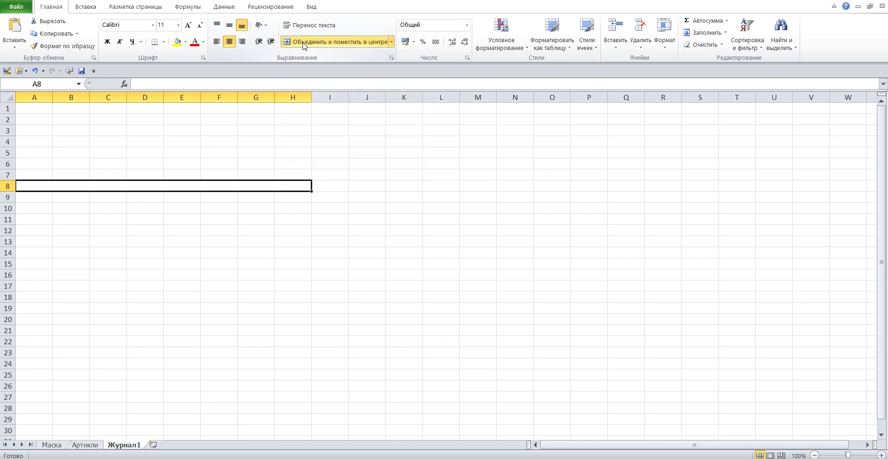
click(175, 84)
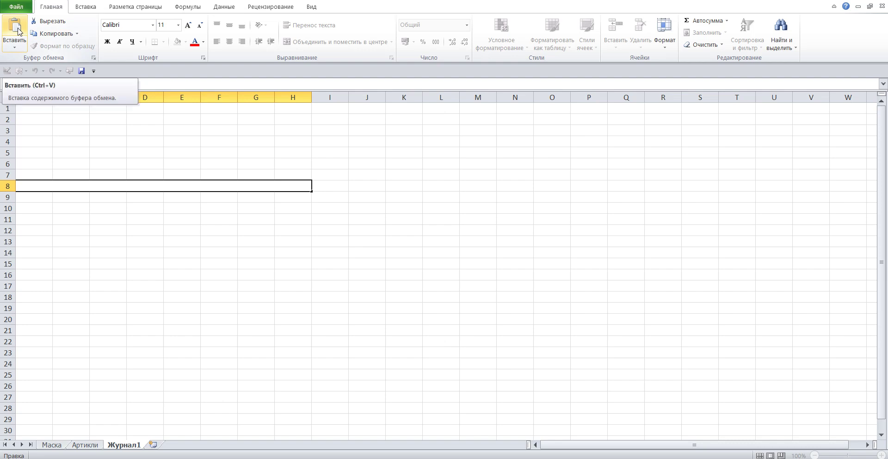
click(18, 31)
click(159, 143)
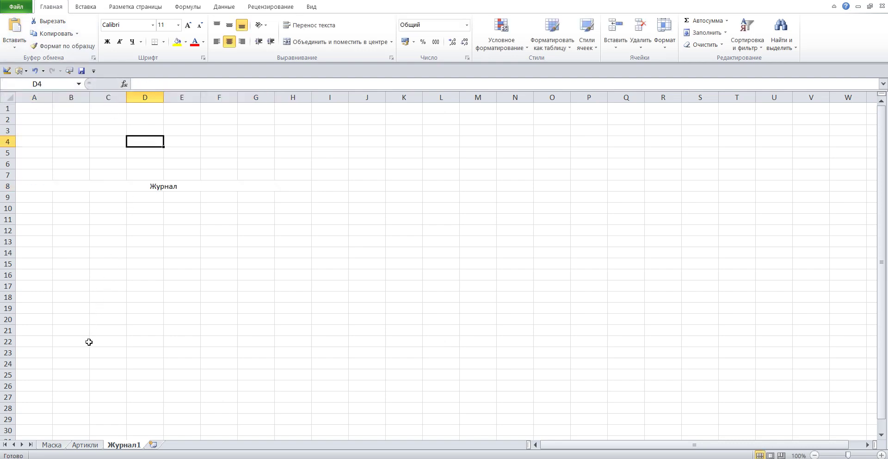
click(52, 445)
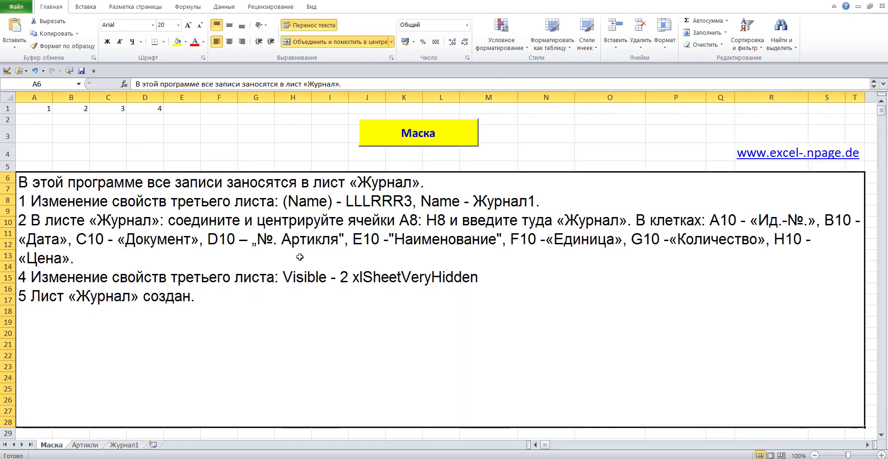
- Copy Ид.-№ from the instructions into A10 and fit column A to it
click(324, 222)
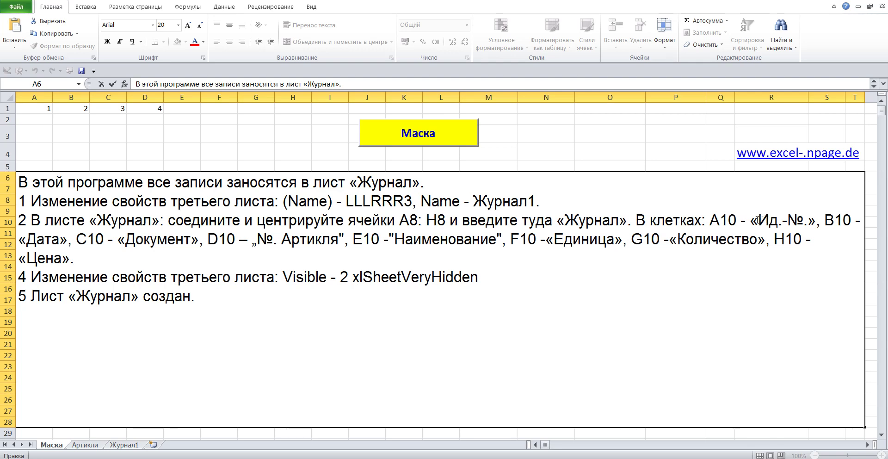
drag(757, 221, 803, 221)
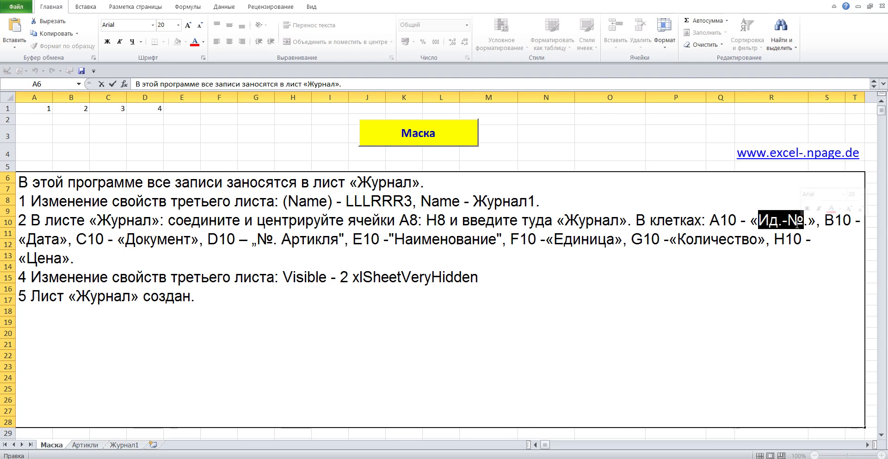
right_click(778, 225)
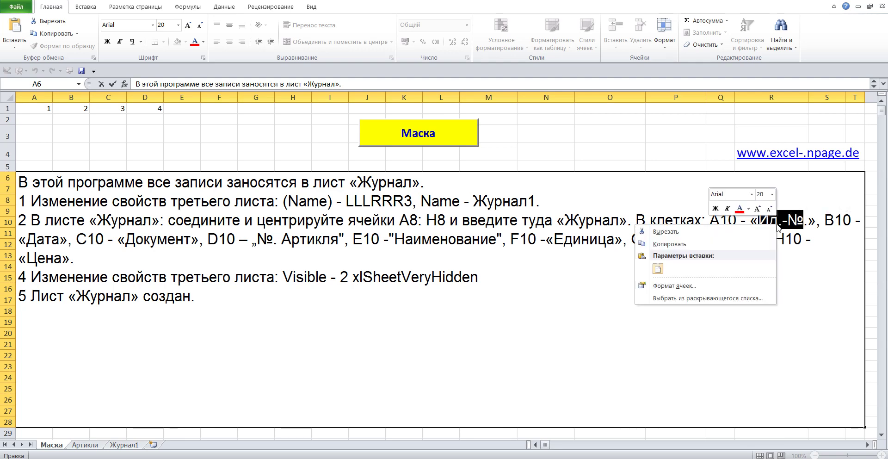
click(667, 244)
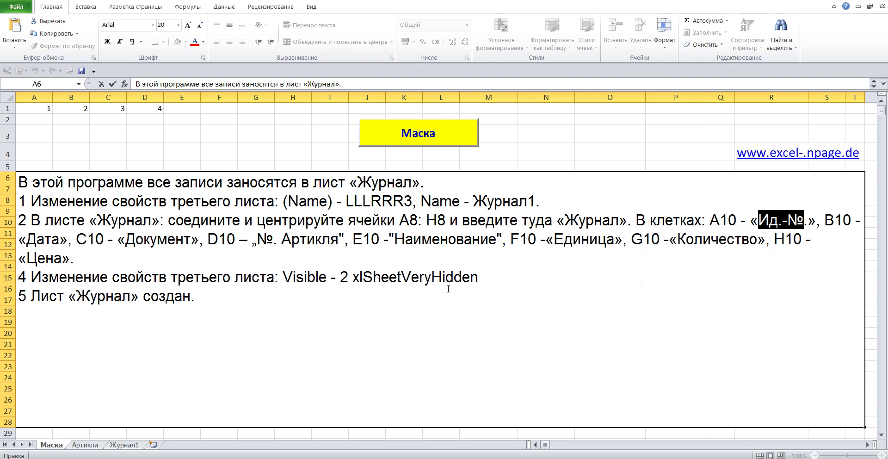
click(126, 445)
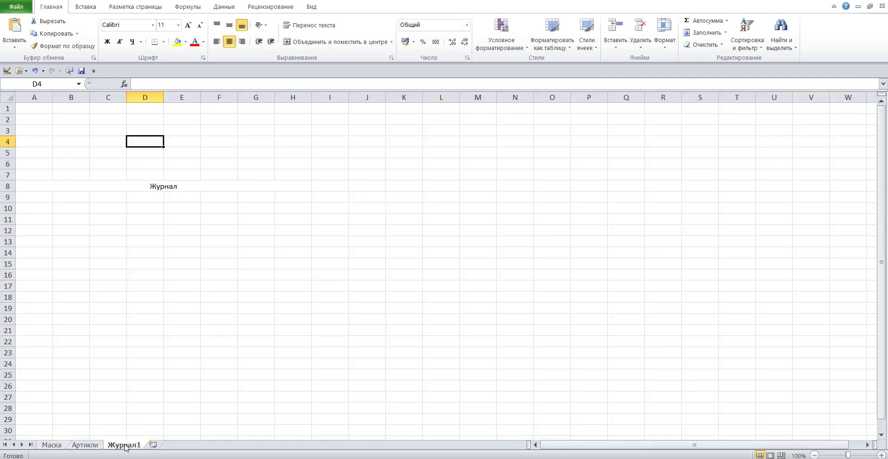
click(37, 207)
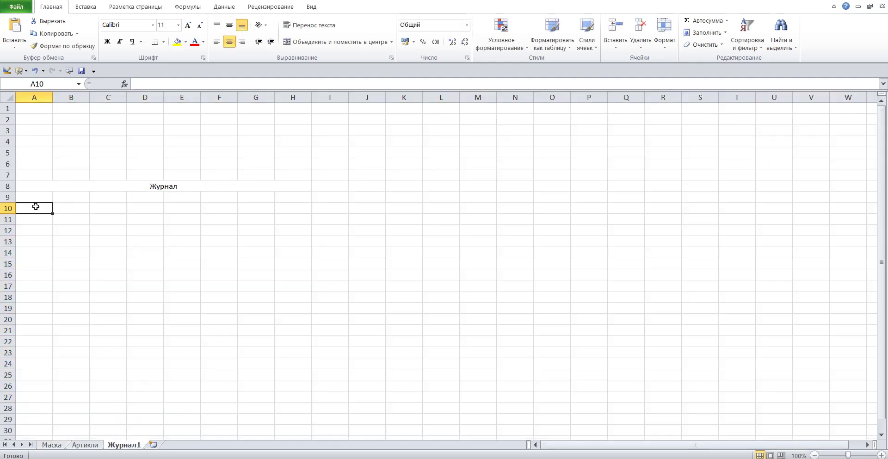
click(151, 84)
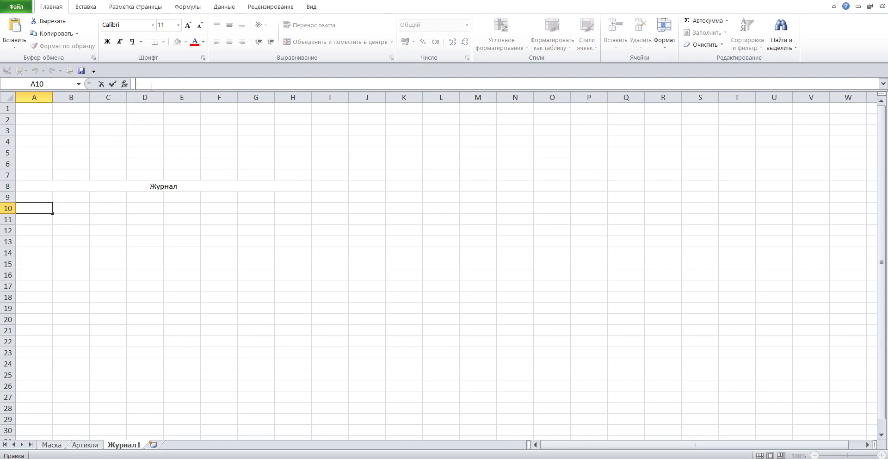
click(14, 25)
click(70, 207)
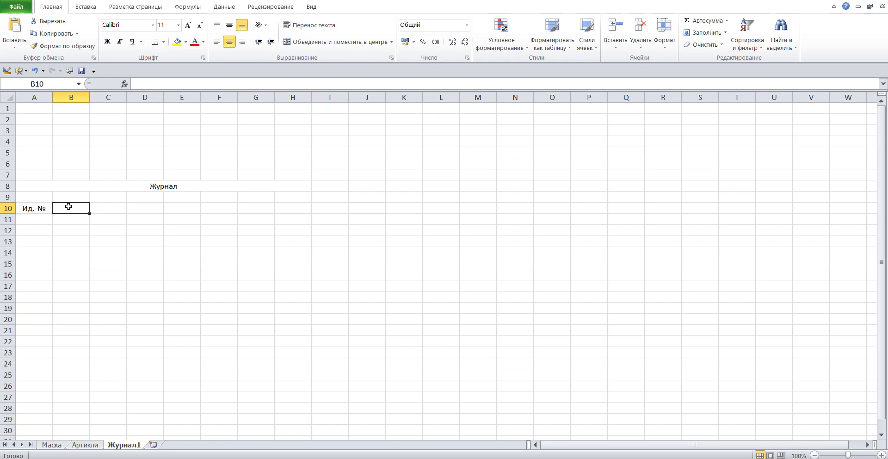
double_click(52, 97)
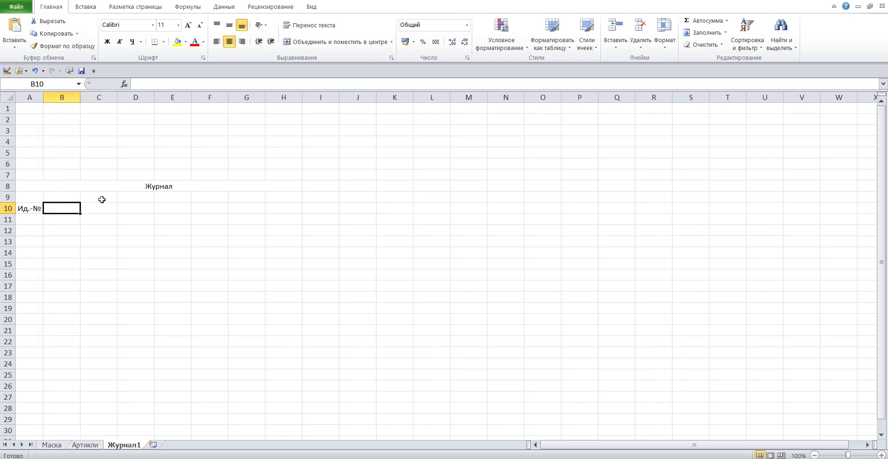
- Copy Дата from the instructions into B10 and narrow column B to fit
click(51, 445)
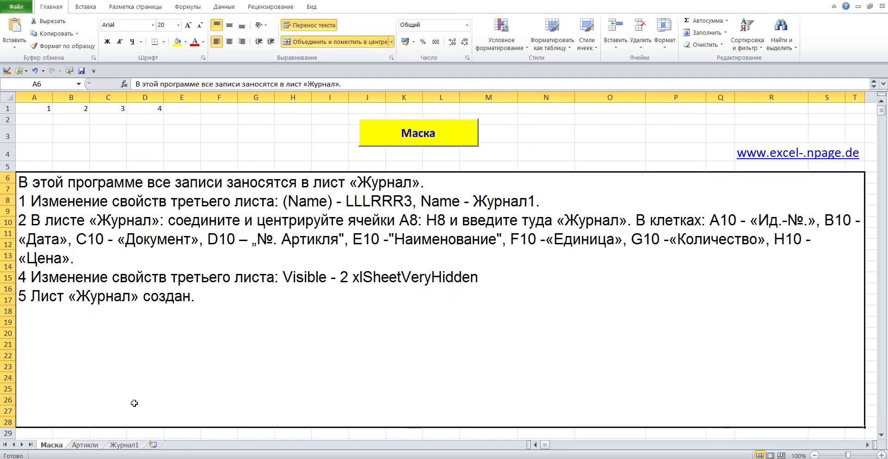
double_click(599, 220)
drag(27, 239, 58, 239)
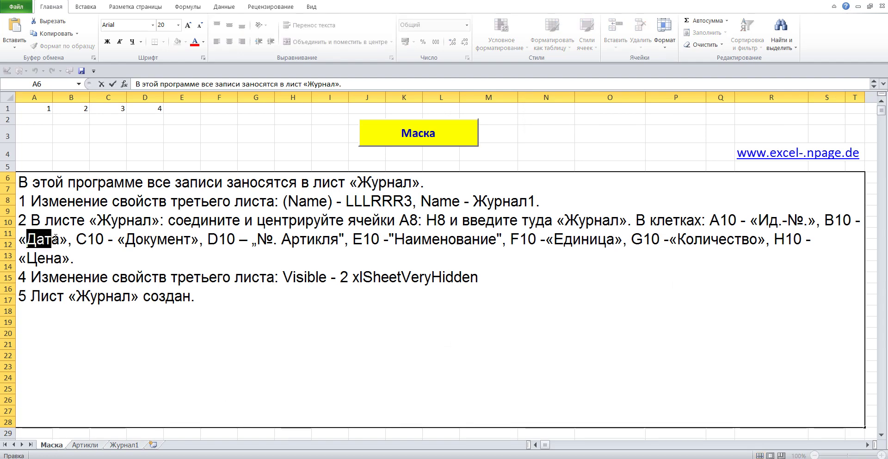
right_click(53, 241)
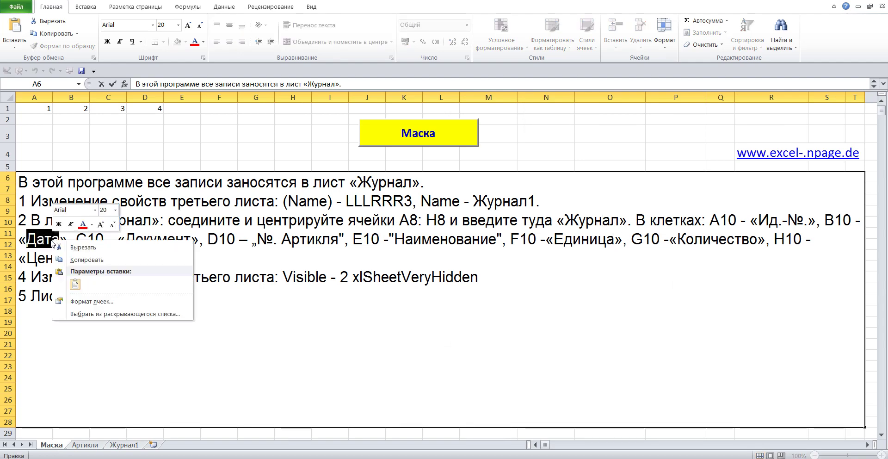
click(87, 260)
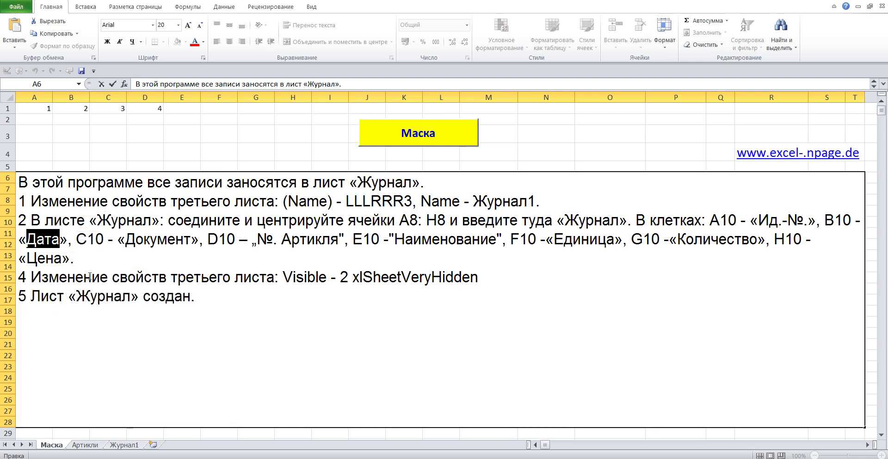
click(123, 444)
click(149, 84)
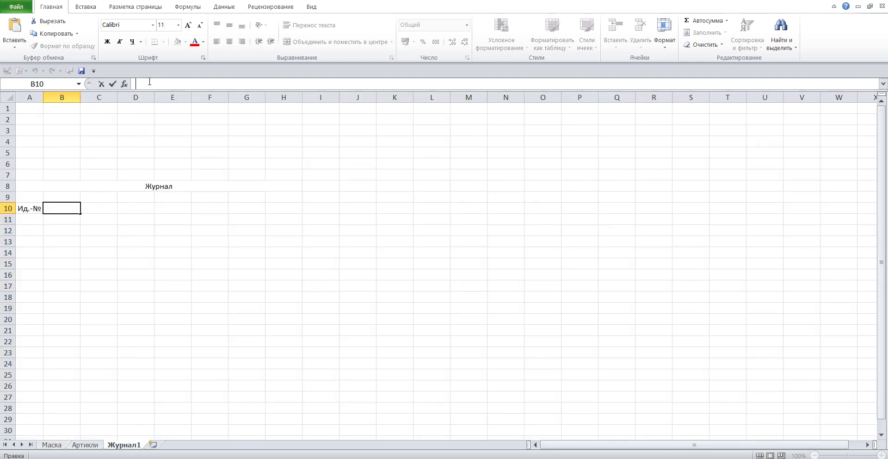
click(15, 27)
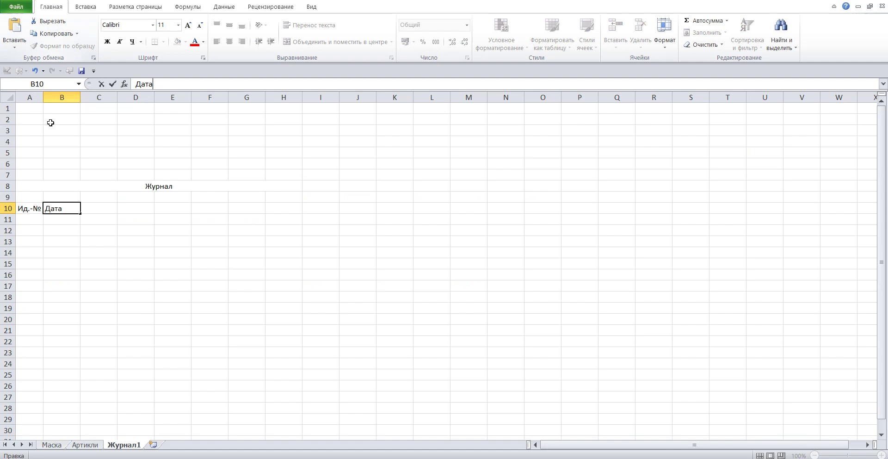
click(99, 211)
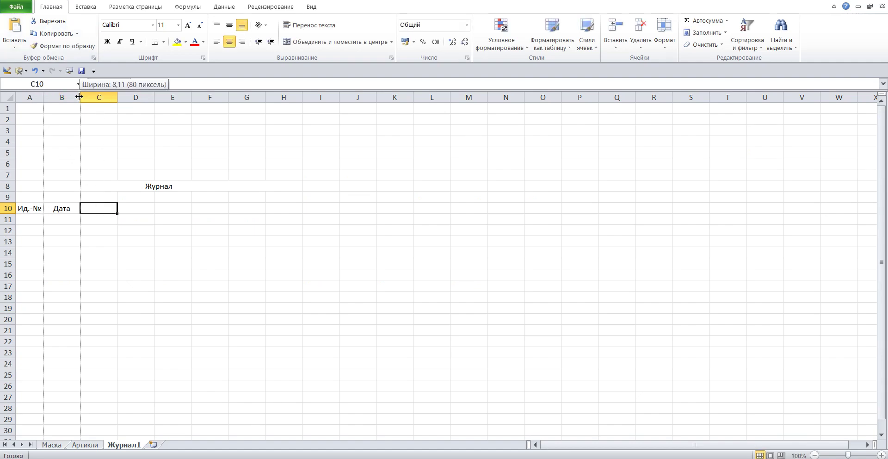
drag(84, 97, 68, 97)
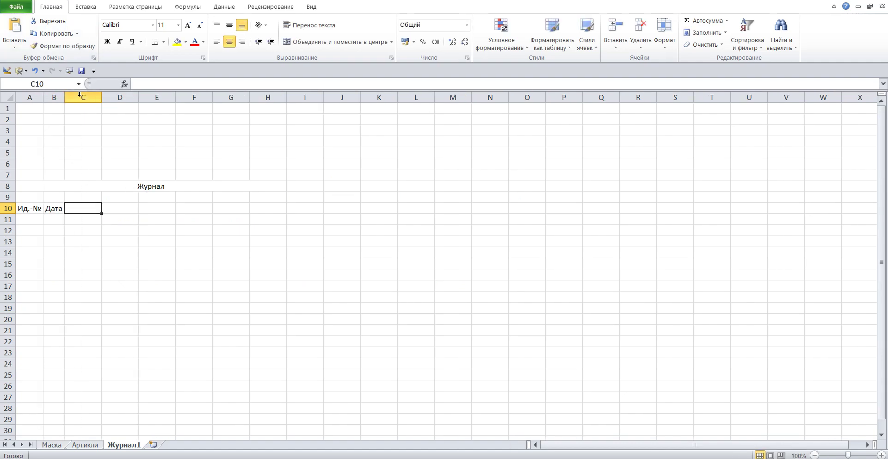
- Copy Документ from the instructions into C10 and widen column C to fit
click(55, 446)
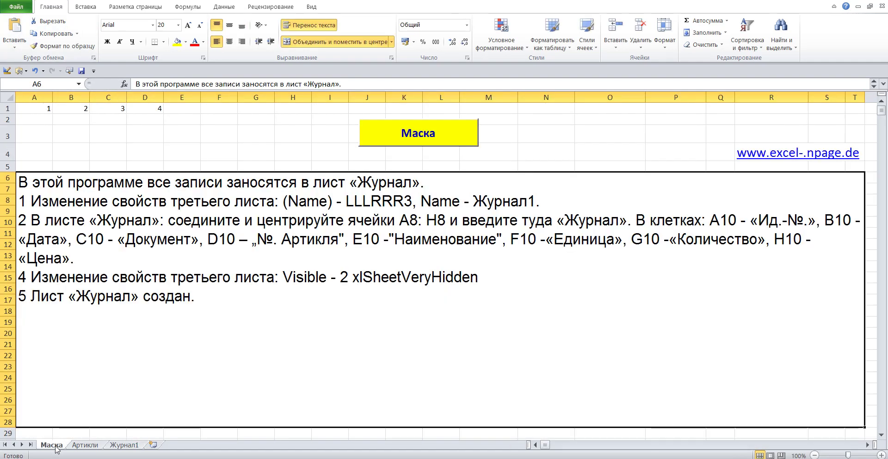
double_click(157, 240)
drag(128, 239, 190, 240)
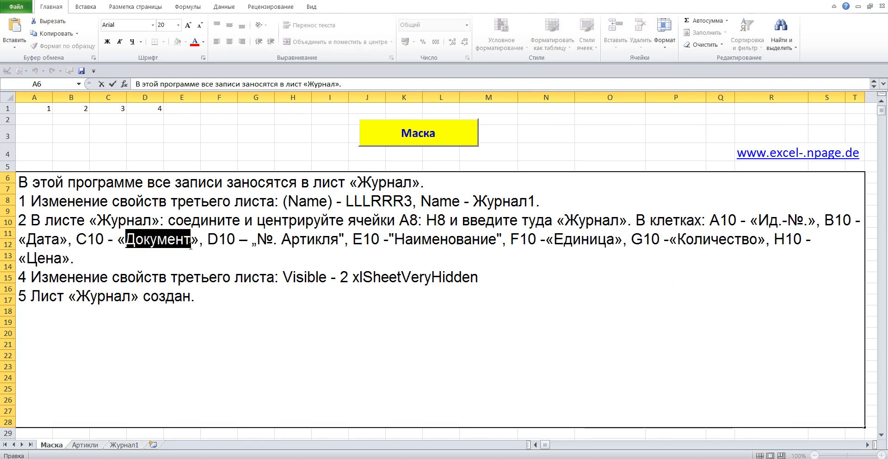
right_click(174, 250)
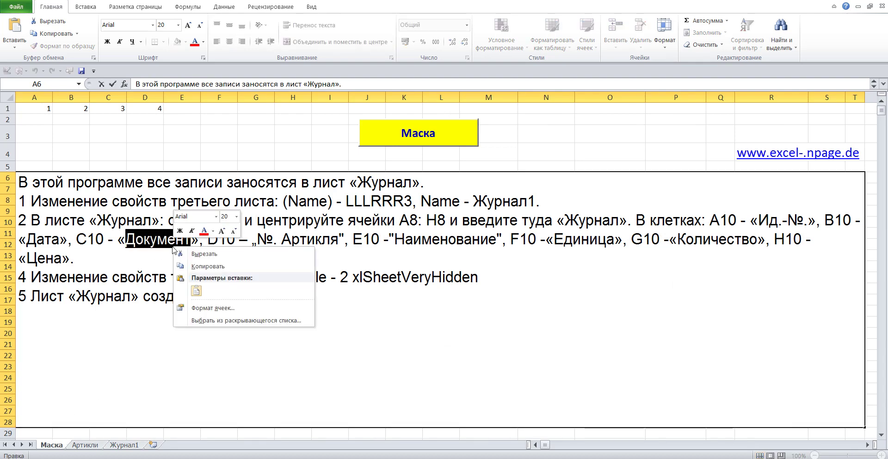
click(202, 267)
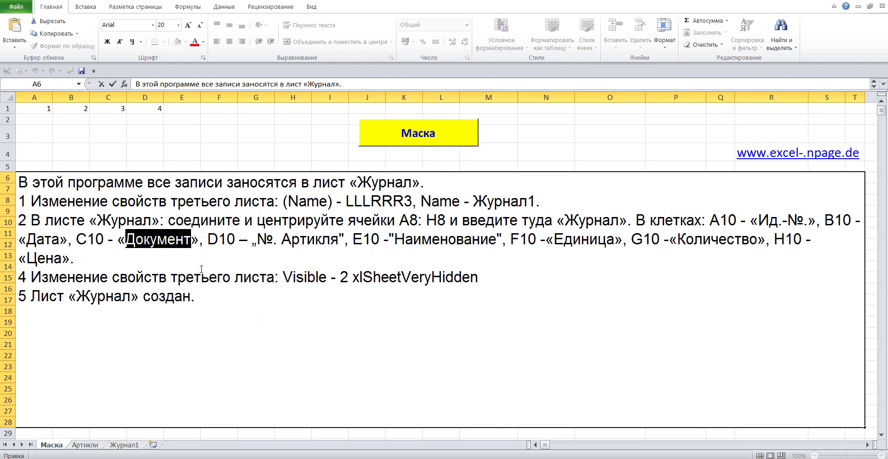
click(116, 447)
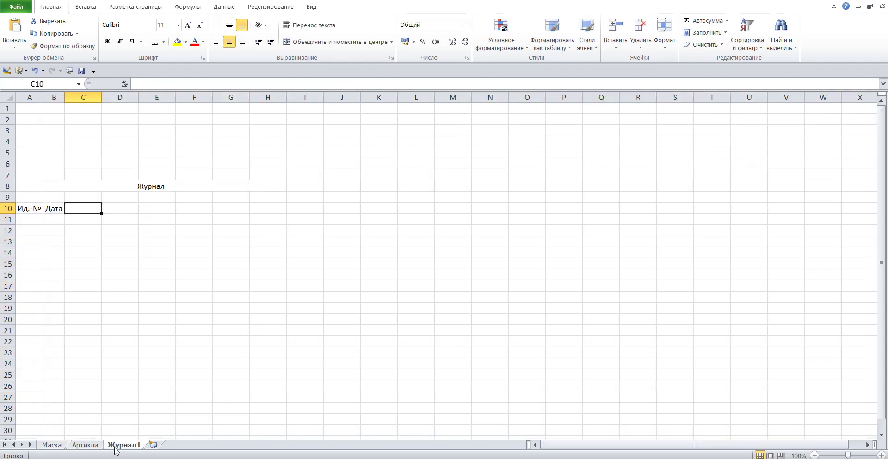
click(140, 84)
click(19, 28)
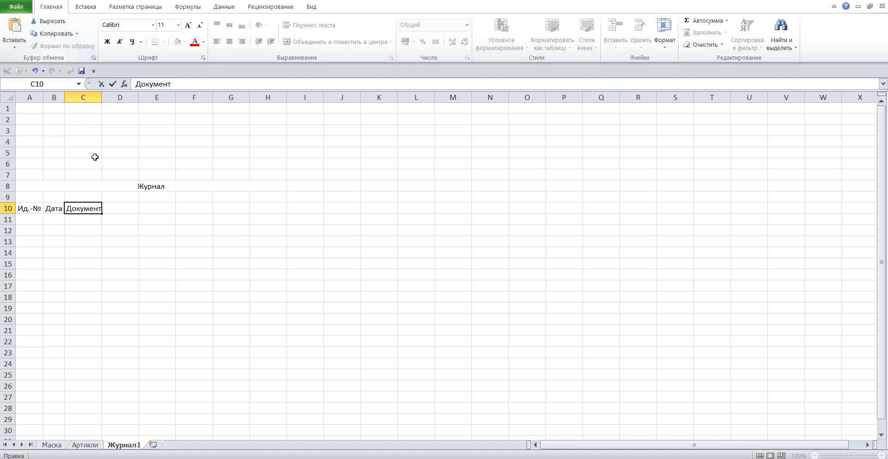
click(114, 211)
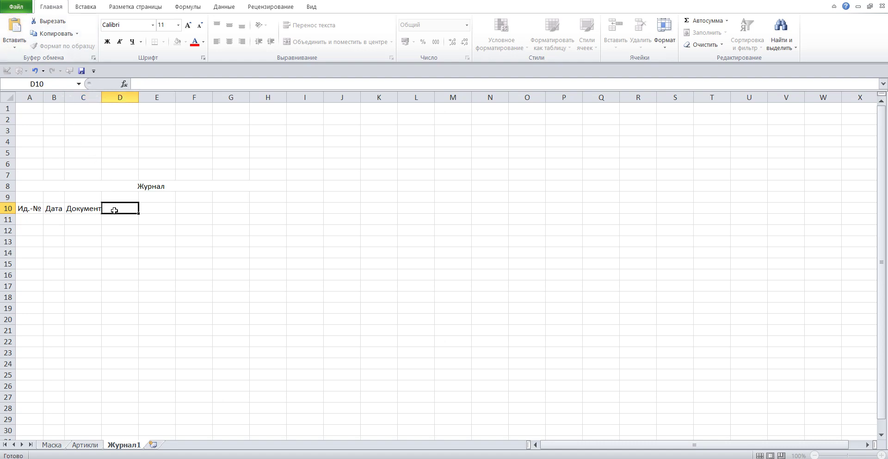
double_click(101, 96)
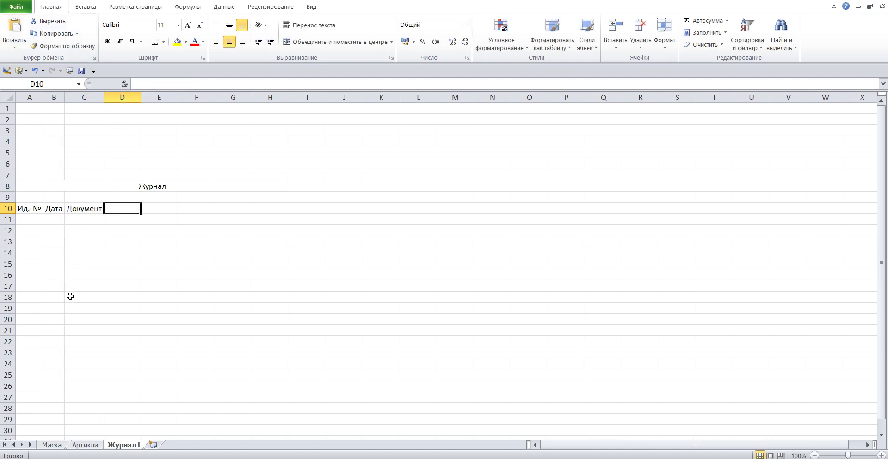
click(51, 444)
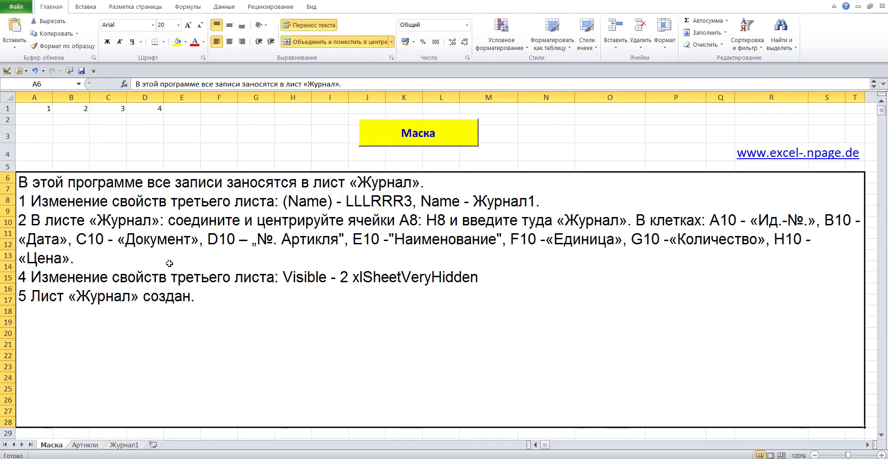
- Copy №. Артикля from the instructions into D10 and fit column D
double_click(302, 240)
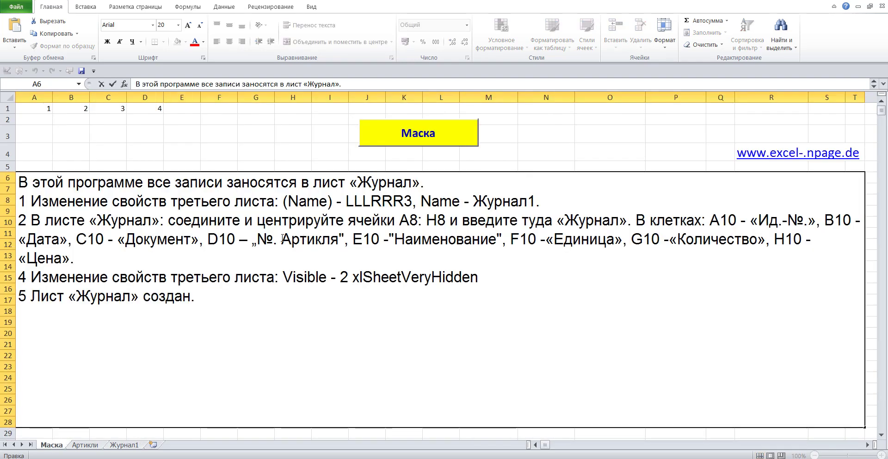
key(Left)
key(Left)
key(Left)
key(shift+Right)
key(shift+Right)
key(shift+Right)
key(shift+Right)
key(shift+Right)
key(shift+Right)
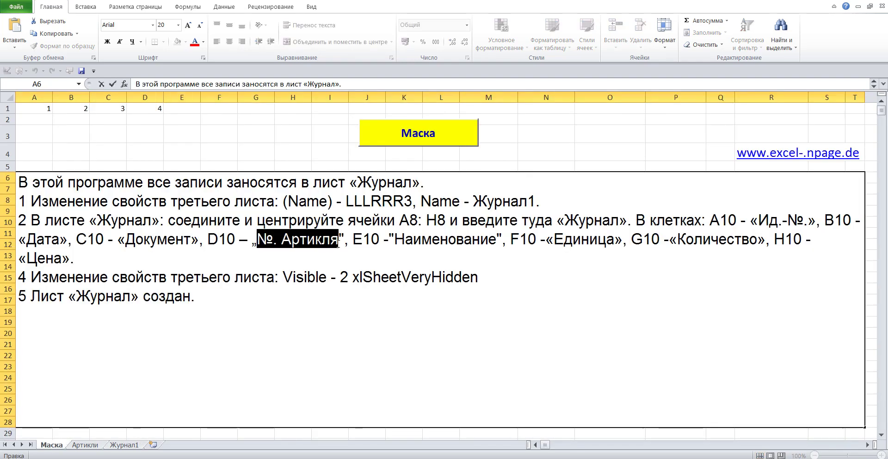
right_click(292, 239)
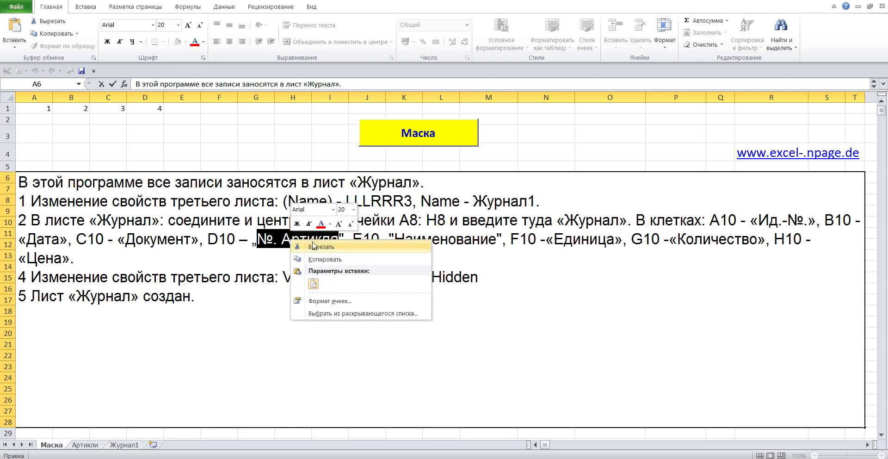
click(322, 259)
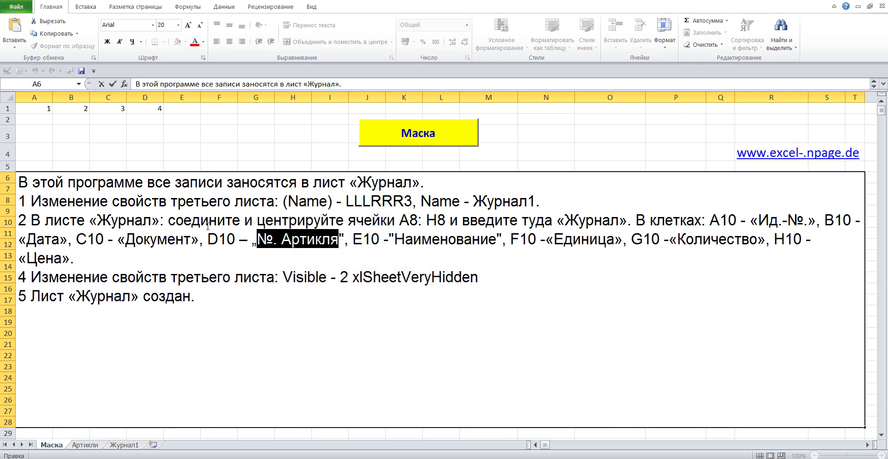
click(118, 445)
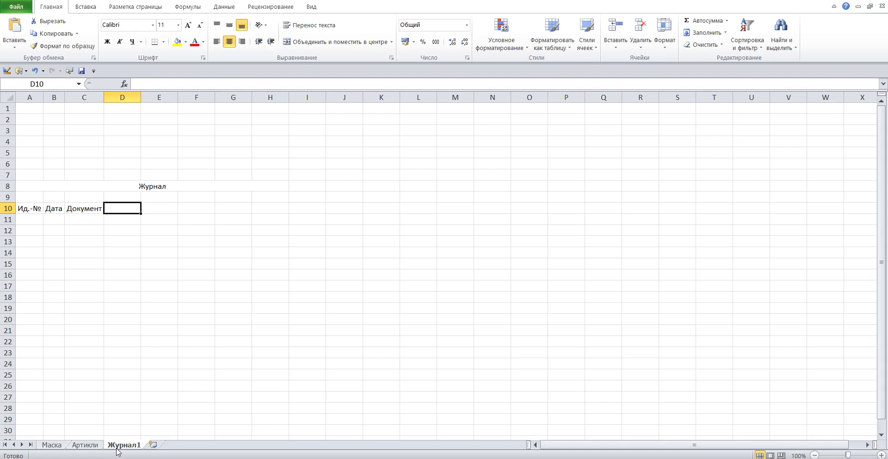
click(149, 85)
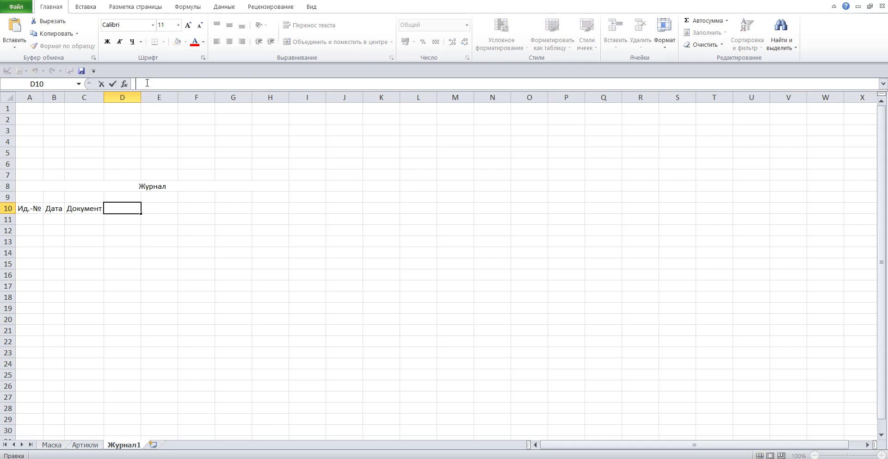
click(14, 25)
click(158, 212)
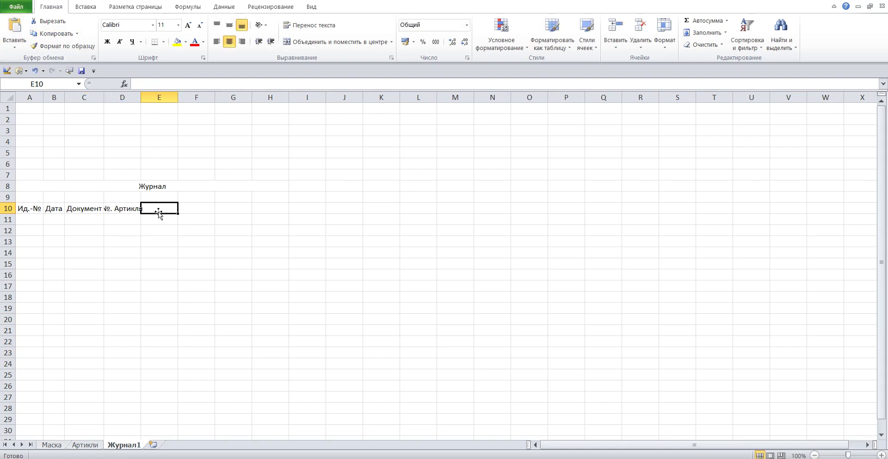
double_click(140, 96)
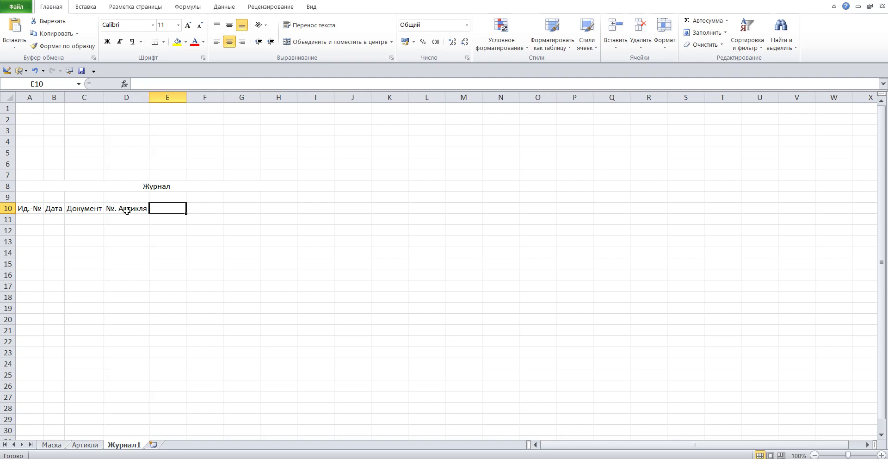
- Copy Наименование from the instructions into E10 and widen column E to fit
click(56, 445)
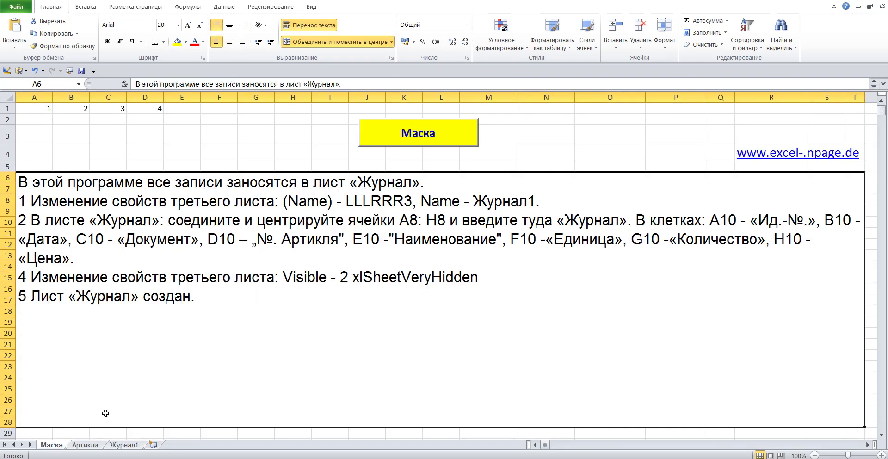
double_click(419, 239)
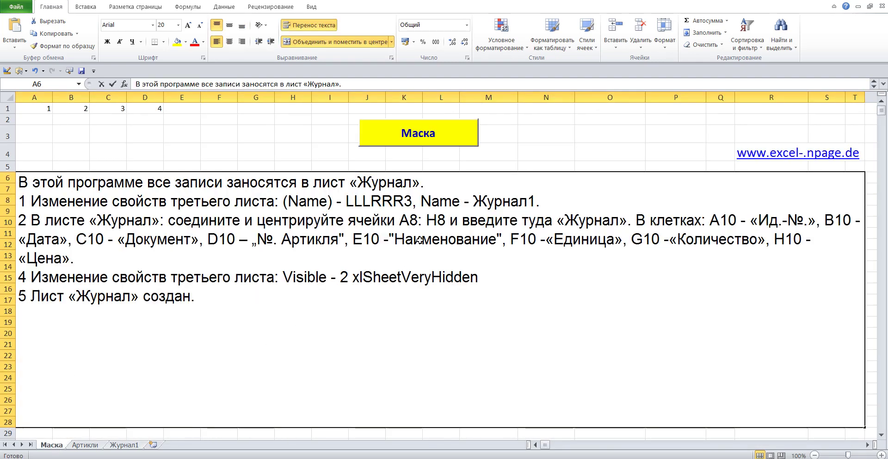
drag(395, 239, 496, 239)
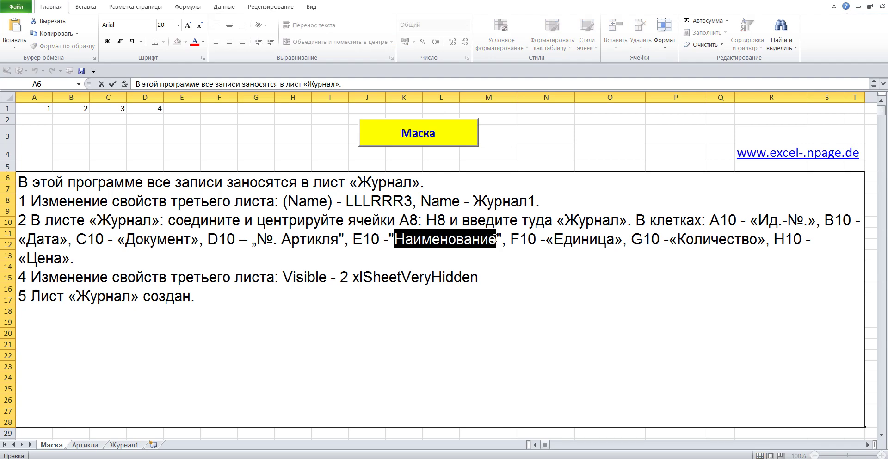
right_click(465, 240)
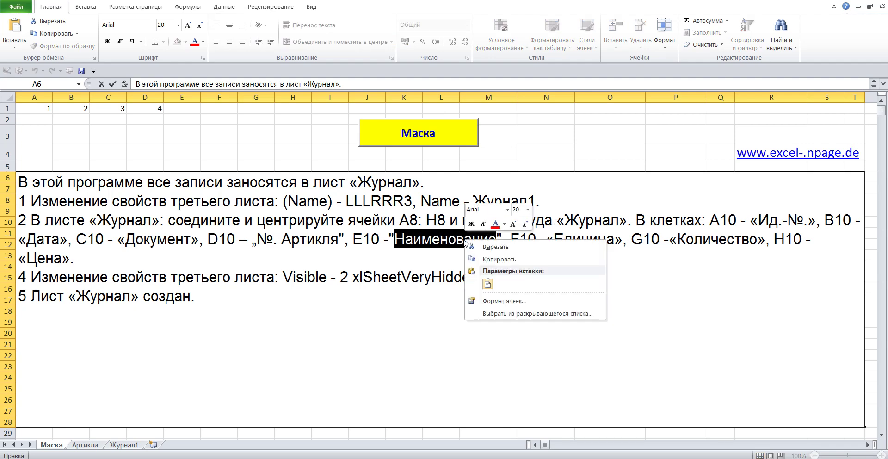
click(497, 260)
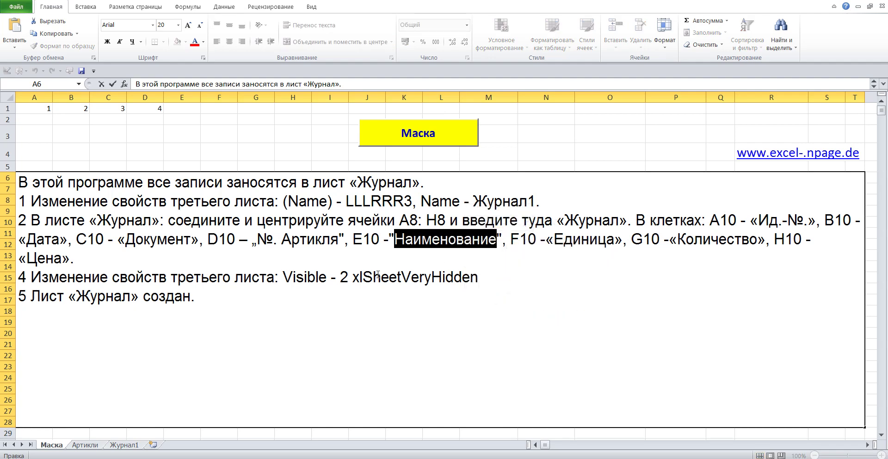
click(123, 444)
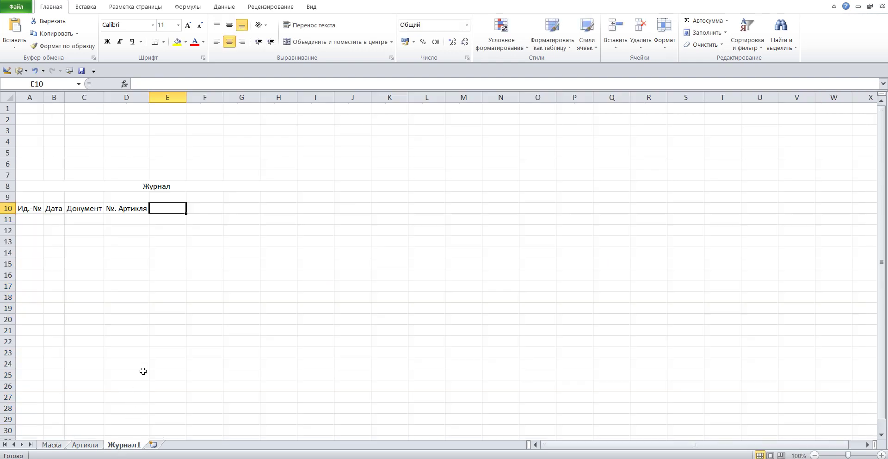
click(146, 83)
click(15, 27)
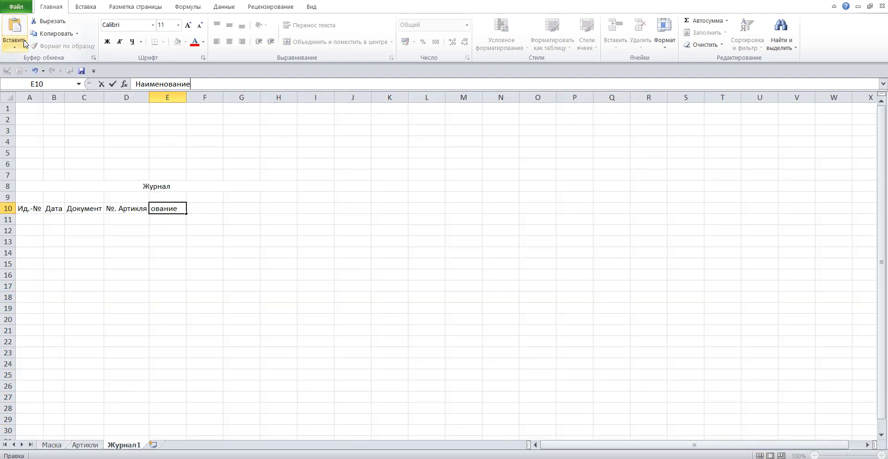
click(195, 207)
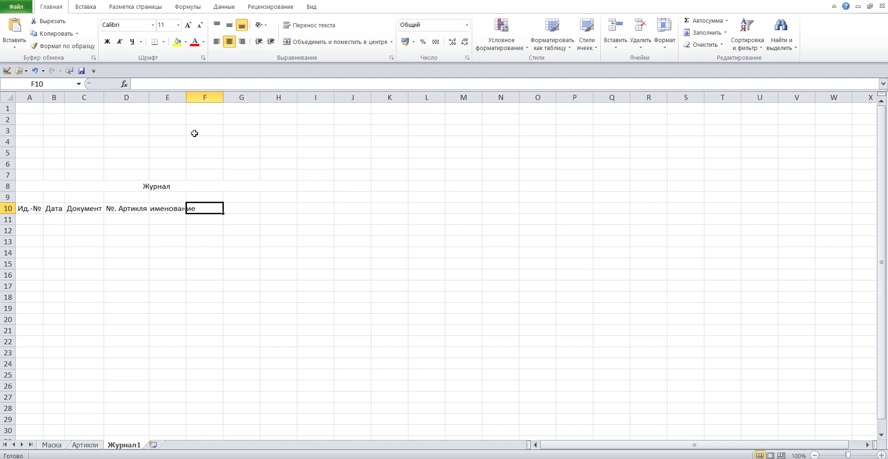
drag(185, 98, 185, 97)
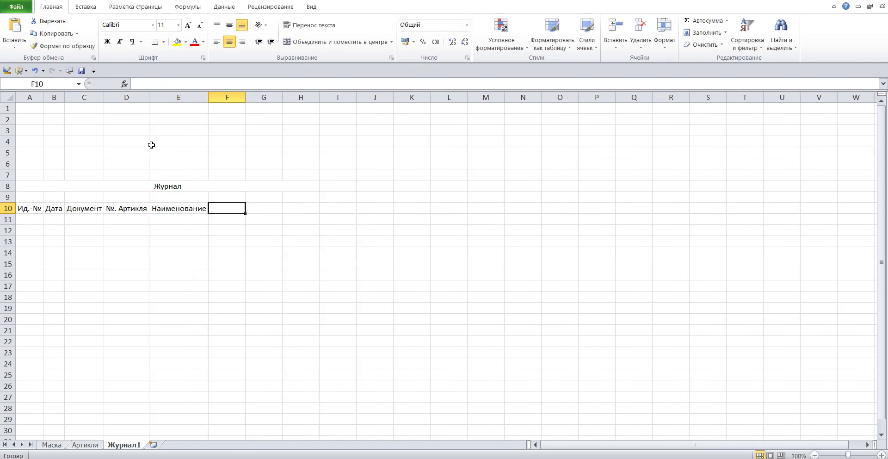
- Copy Единица from the instructions and paste it into F10
click(49, 446)
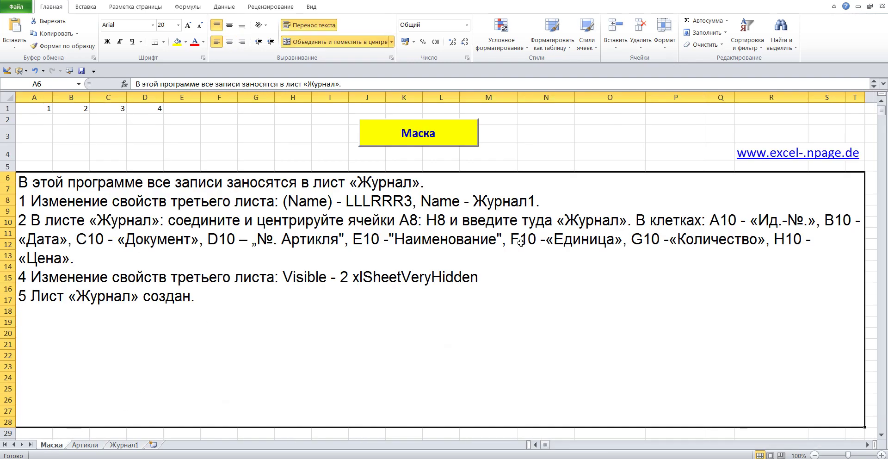
double_click(560, 240)
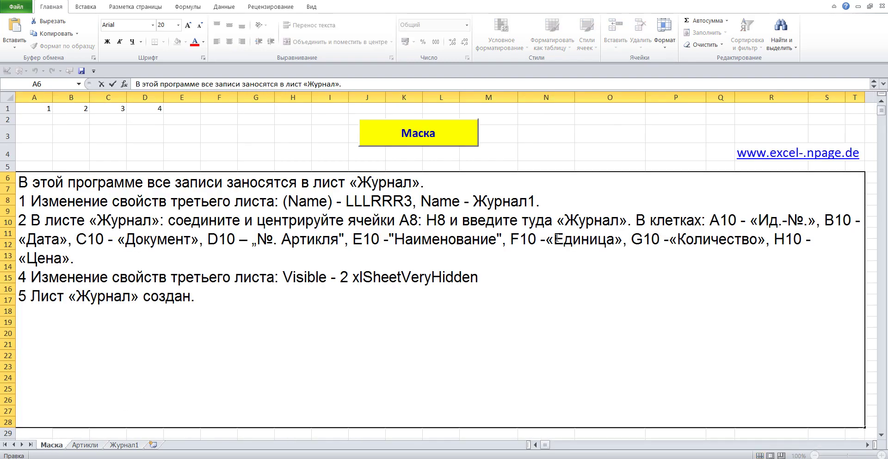
drag(558, 239, 611, 238)
right_click(598, 239)
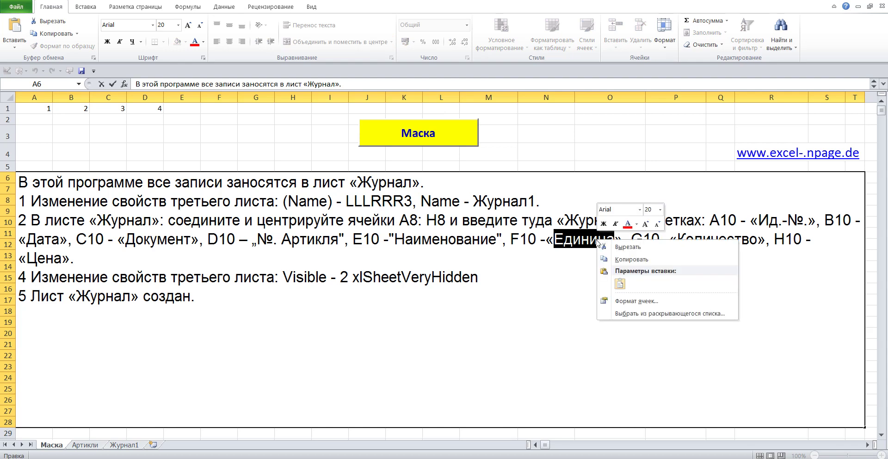
click(625, 261)
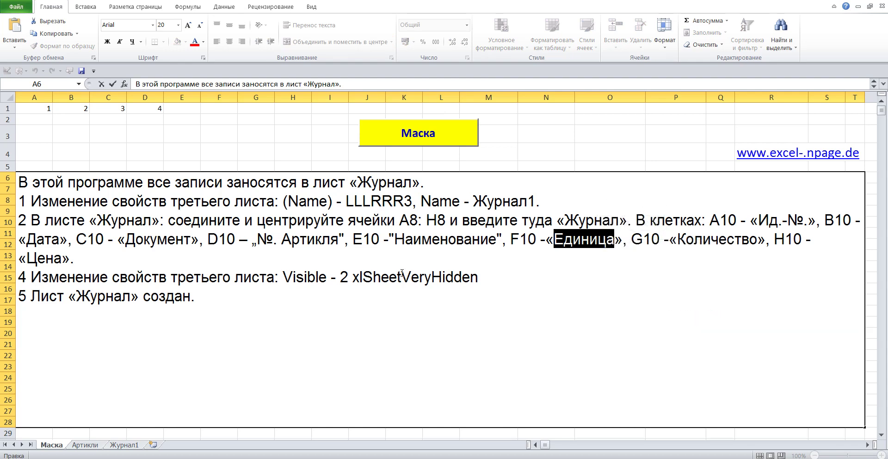
click(123, 445)
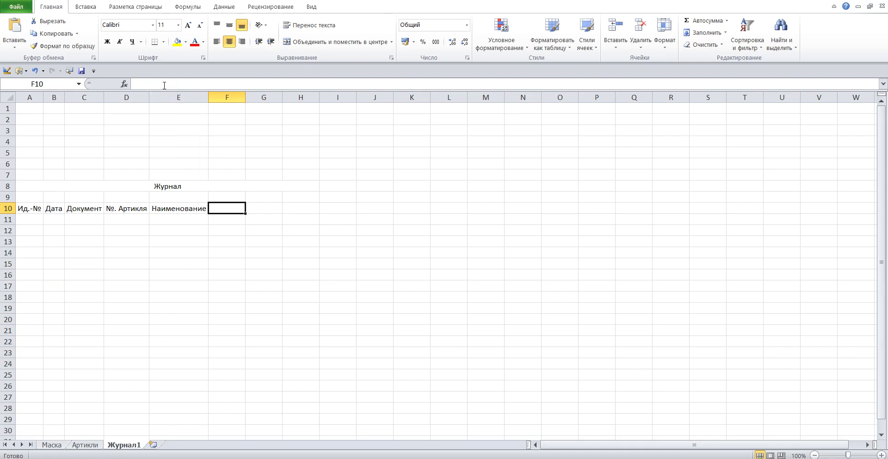
key(F2)
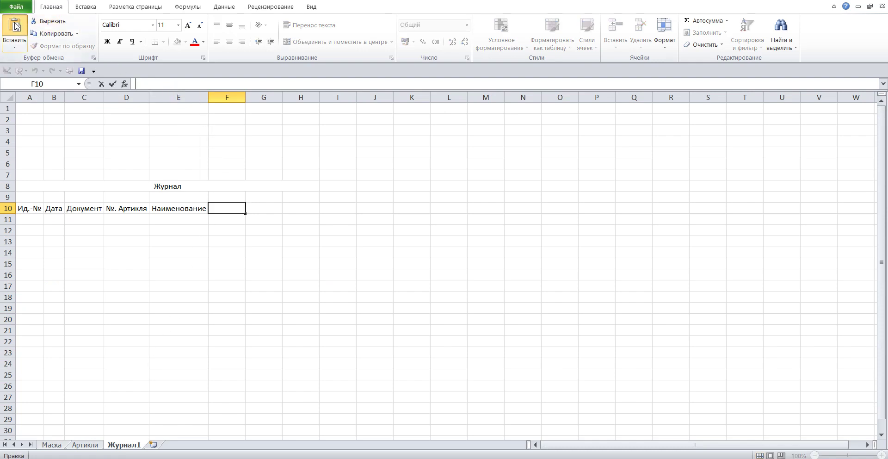
click(20, 27)
- Commit Единица in F10, add Количество to G10, and fit columns F and G
click(265, 208)
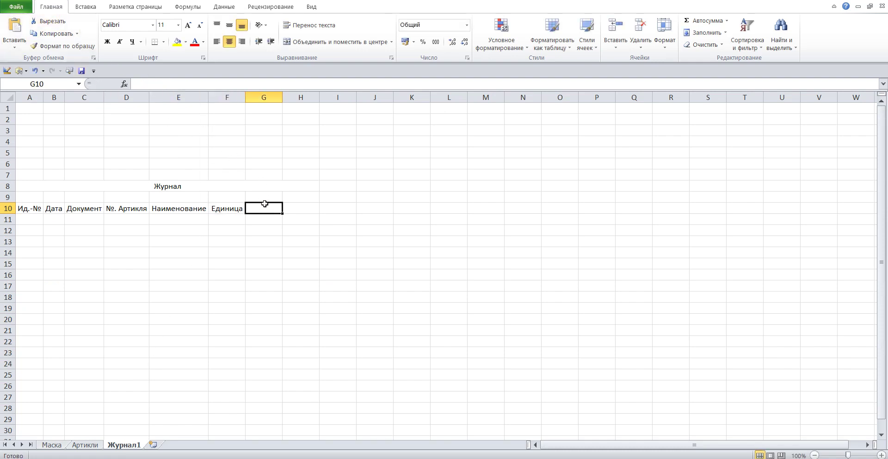
double_click(247, 95)
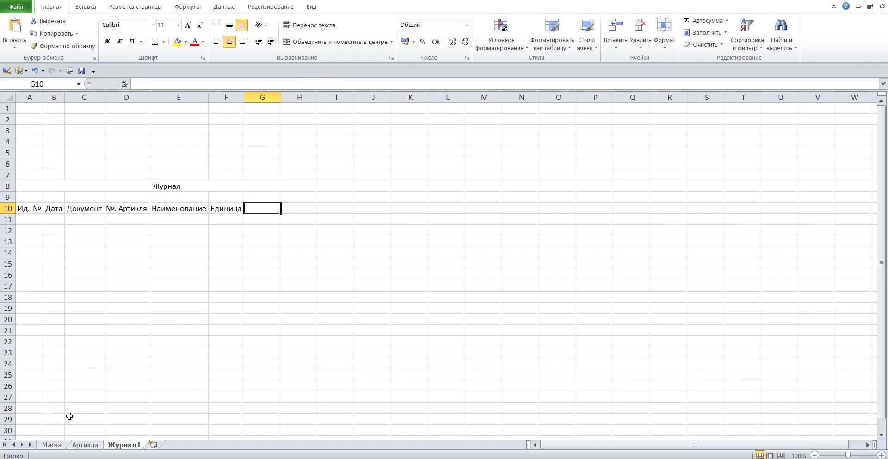
click(52, 446)
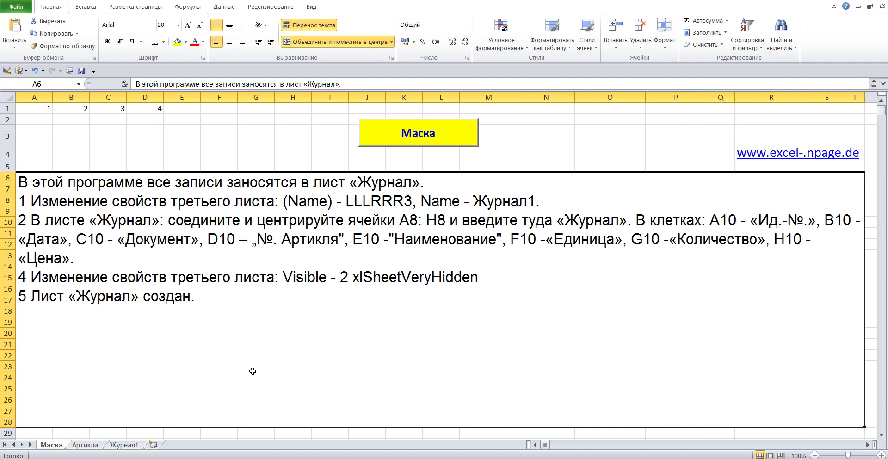
double_click(693, 237)
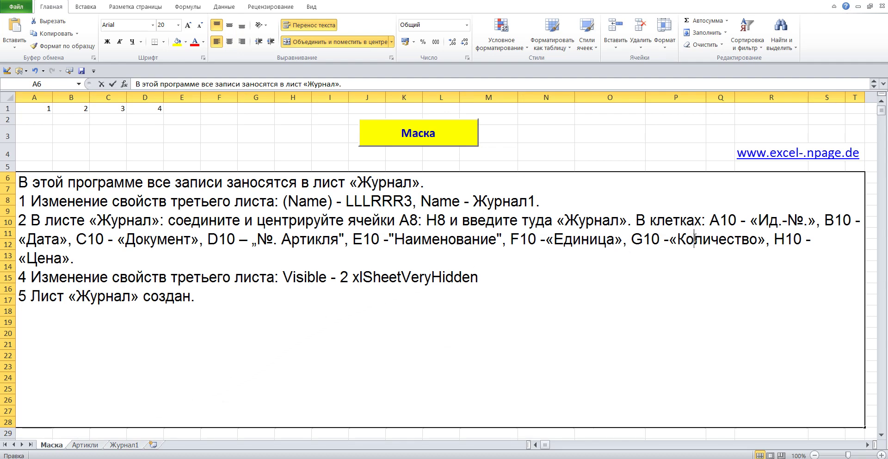
drag(678, 239, 757, 239)
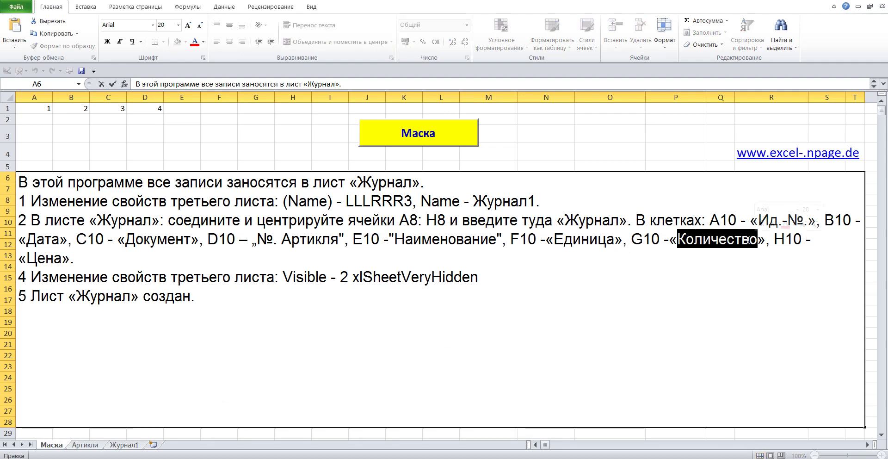
right_click(734, 241)
click(768, 260)
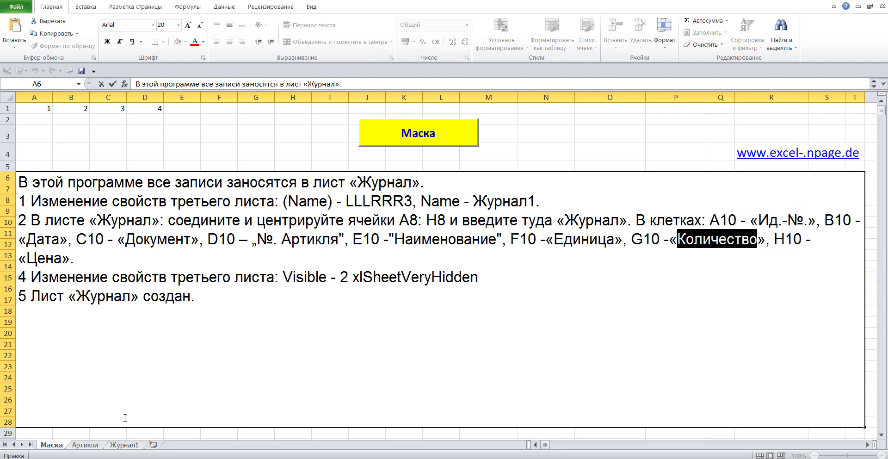
click(123, 445)
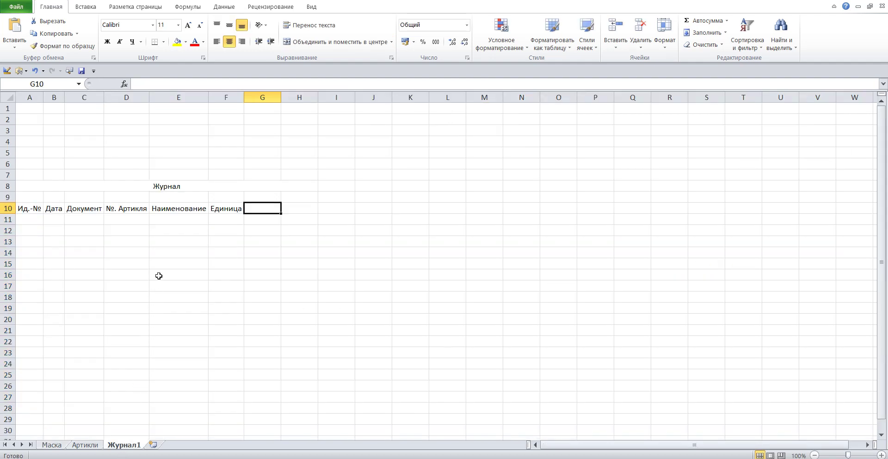
click(149, 85)
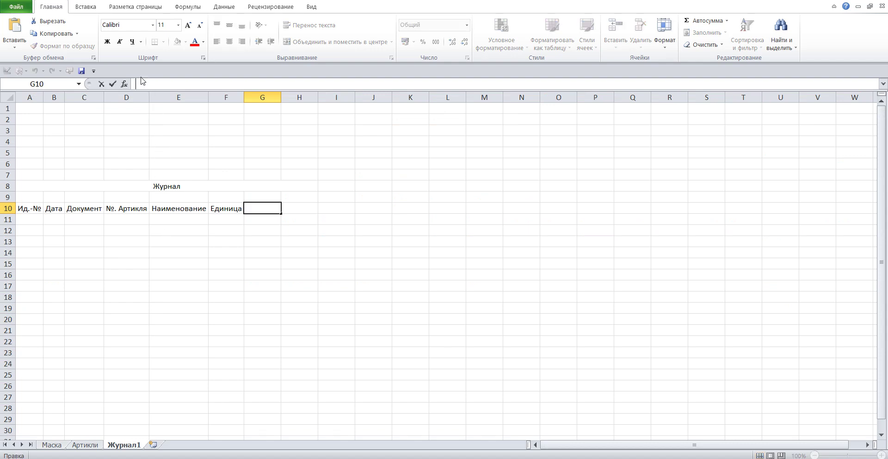
click(14, 27)
click(283, 98)
click(295, 209)
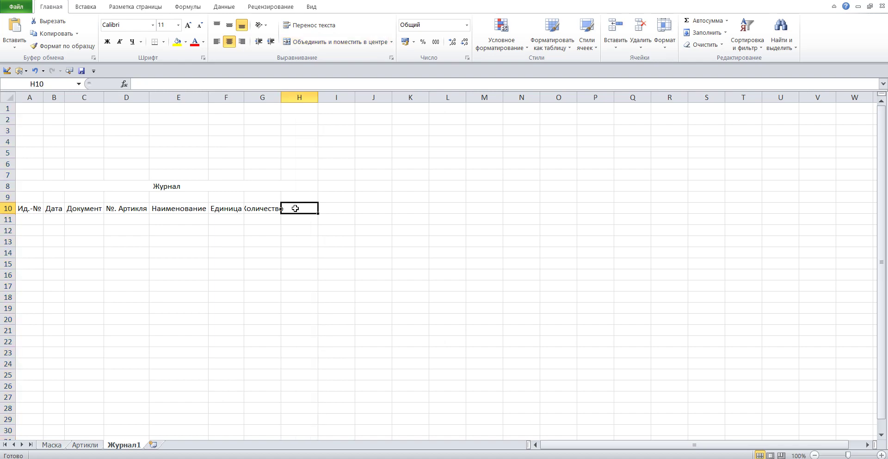
double_click(279, 97)
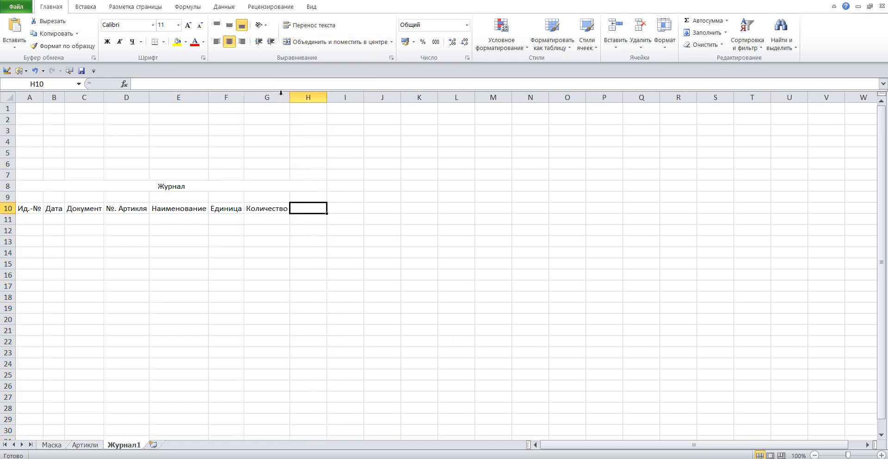
- Copy Цена from the instructions into H10 and fit column H
click(49, 445)
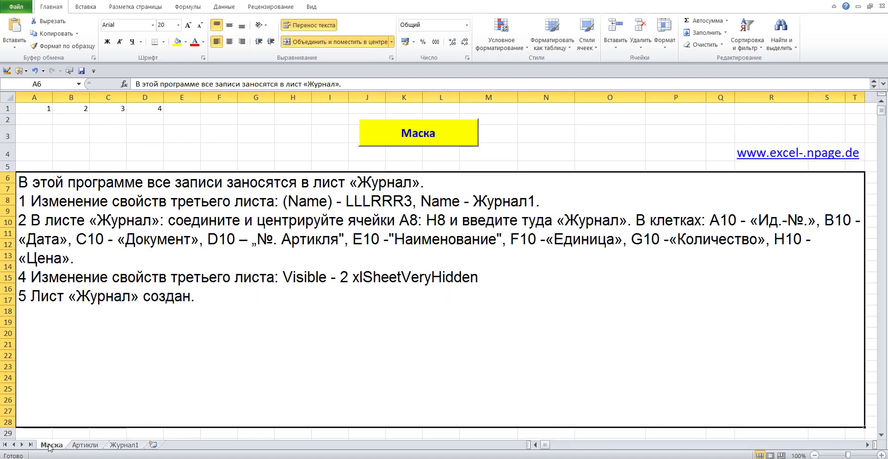
double_click(38, 260)
drag(27, 258, 61, 258)
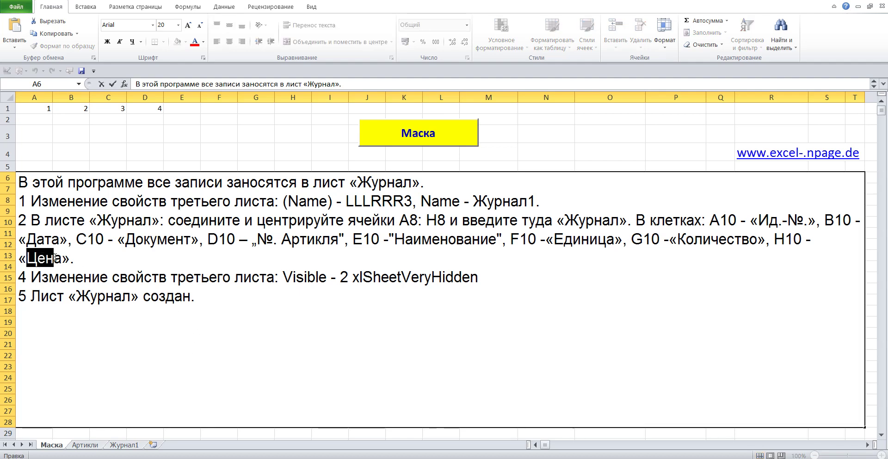
right_click(55, 261)
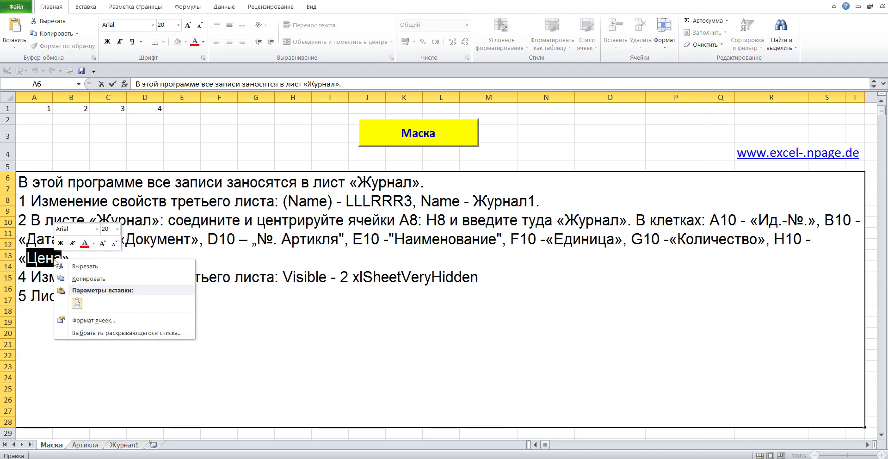
click(88, 279)
click(125, 445)
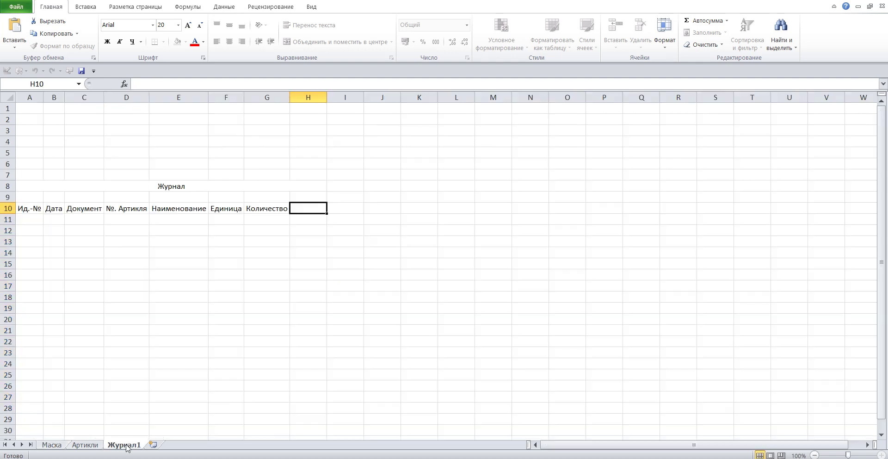
click(153, 81)
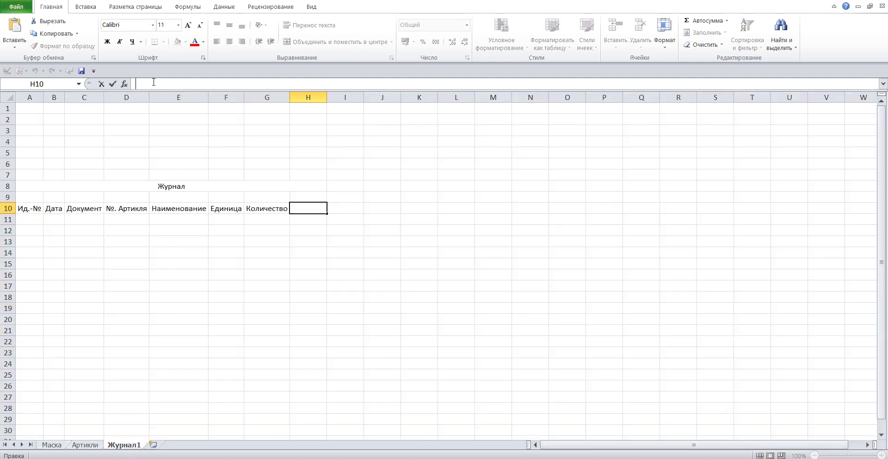
click(17, 31)
click(361, 209)
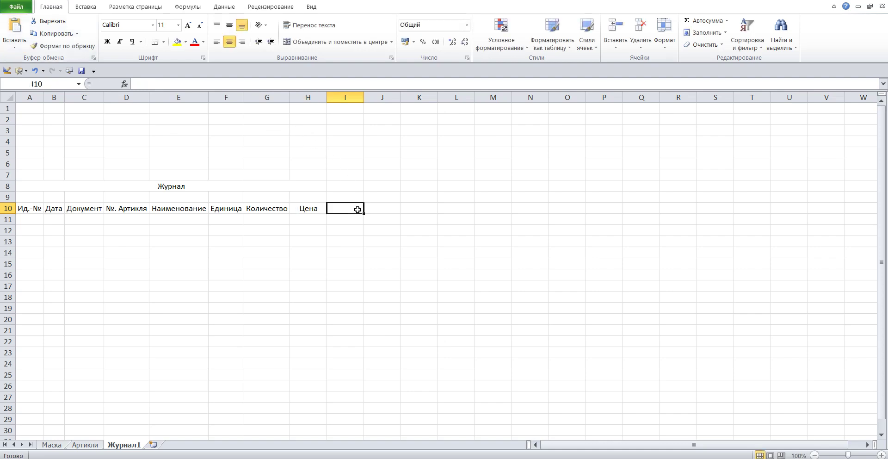
double_click(327, 94)
- Make the title and headers in A8:H10 bold at font size 12
drag(161, 187, 162, 209)
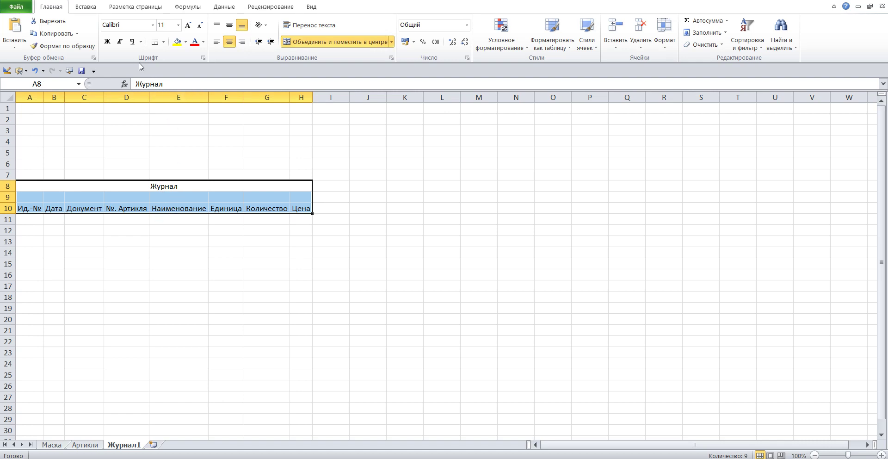
click(107, 42)
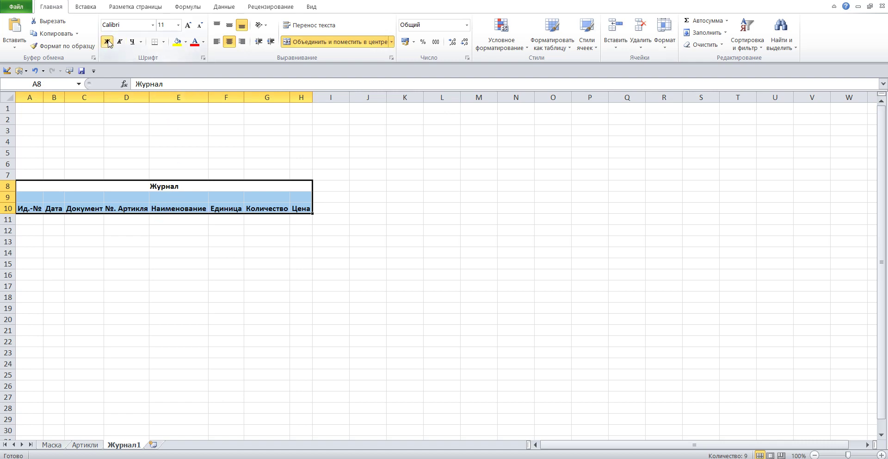
click(178, 25)
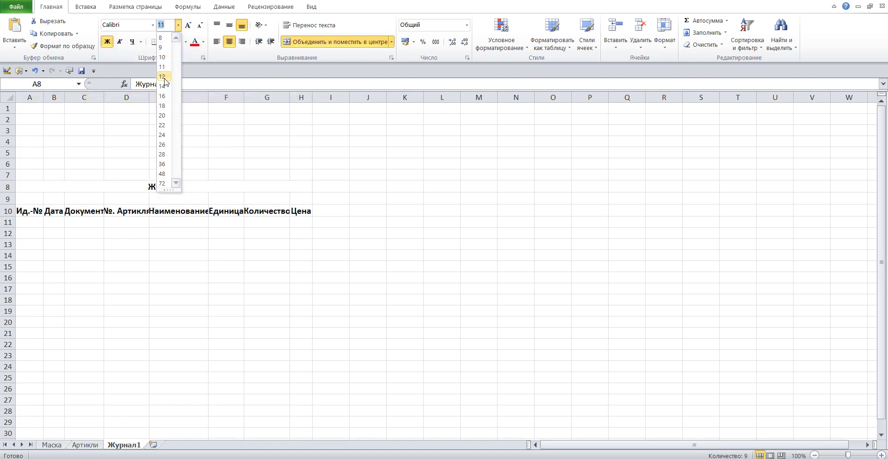
click(168, 77)
click(62, 151)
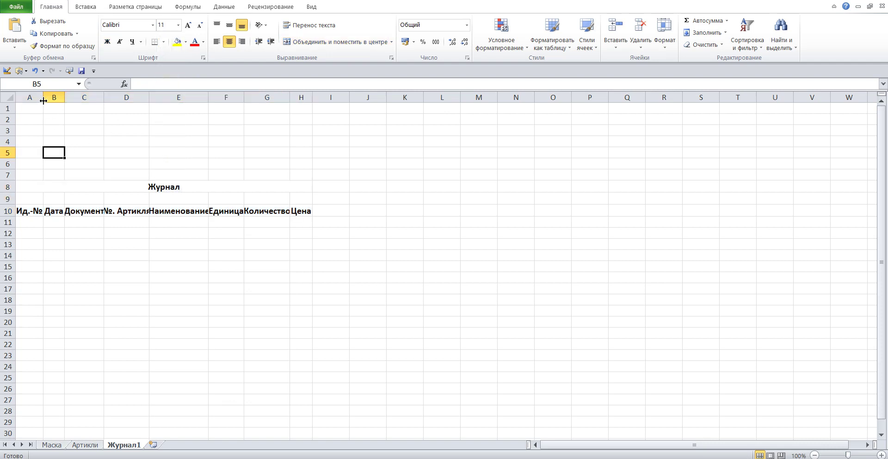
- Autofit columns A through H to their row-10 headers
double_click(44, 97)
double_click(68, 97)
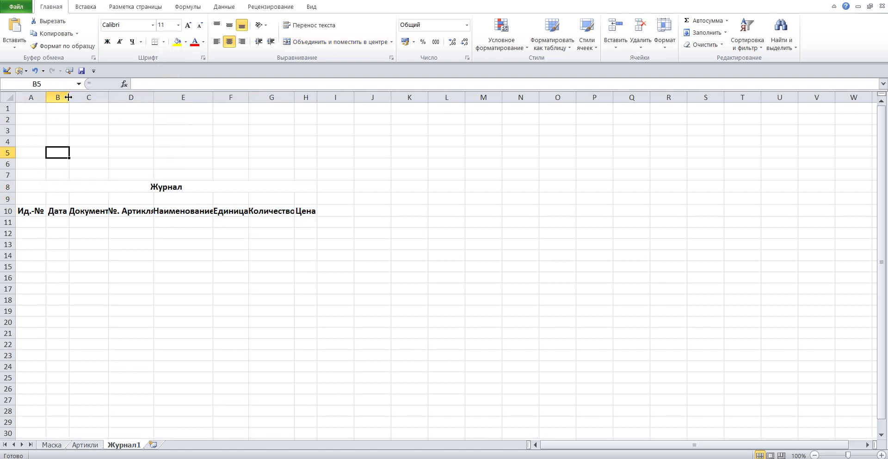
double_click(108, 98)
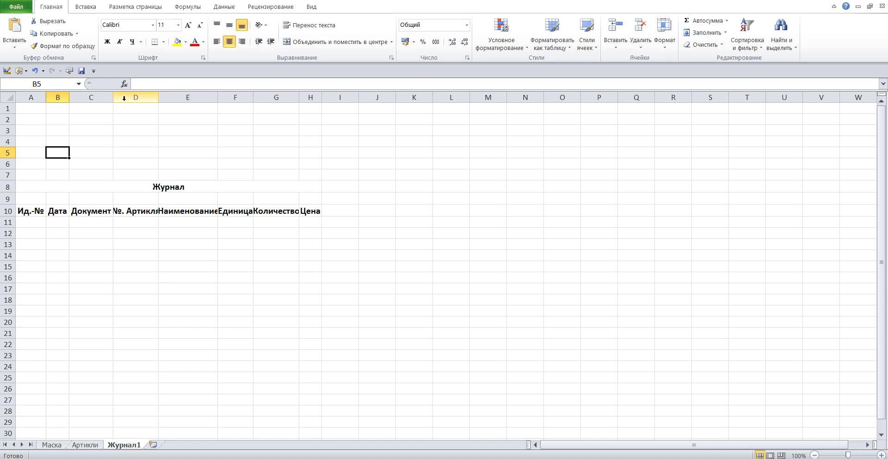
double_click(159, 98)
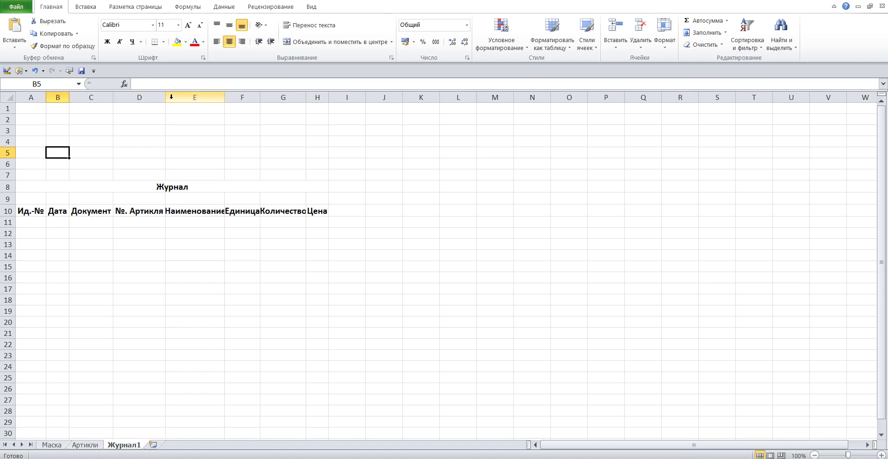
double_click(224, 97)
double_click(266, 98)
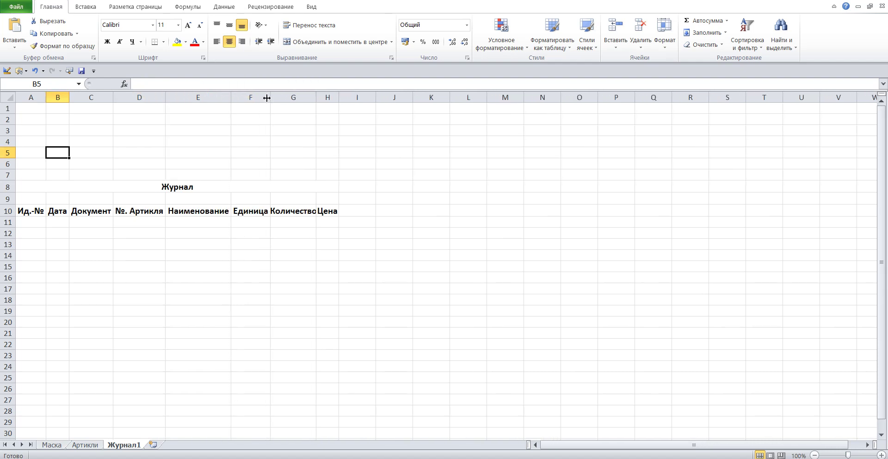
double_click(317, 97)
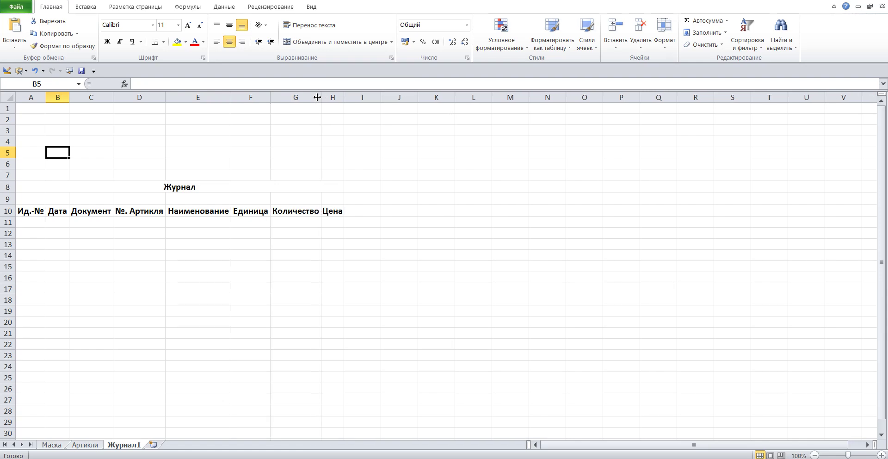
double_click(343, 97)
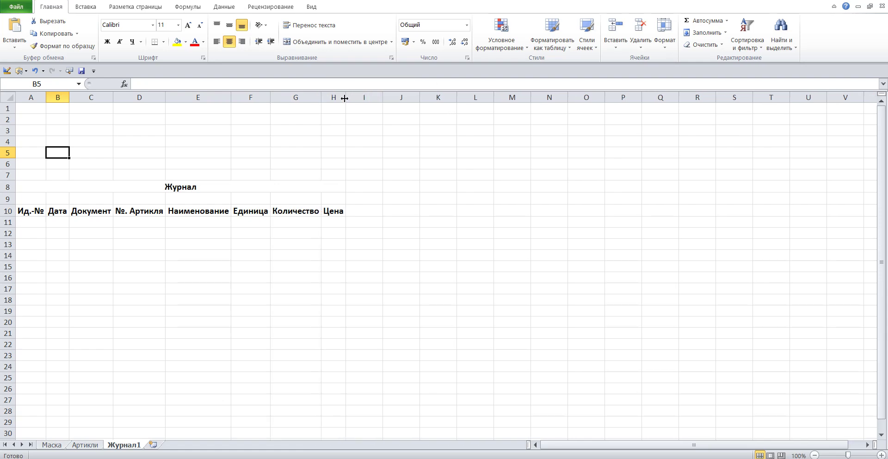
- Review step 4 of the Маска instructions, then return to Журнал1 and open its tab menu
click(41, 447)
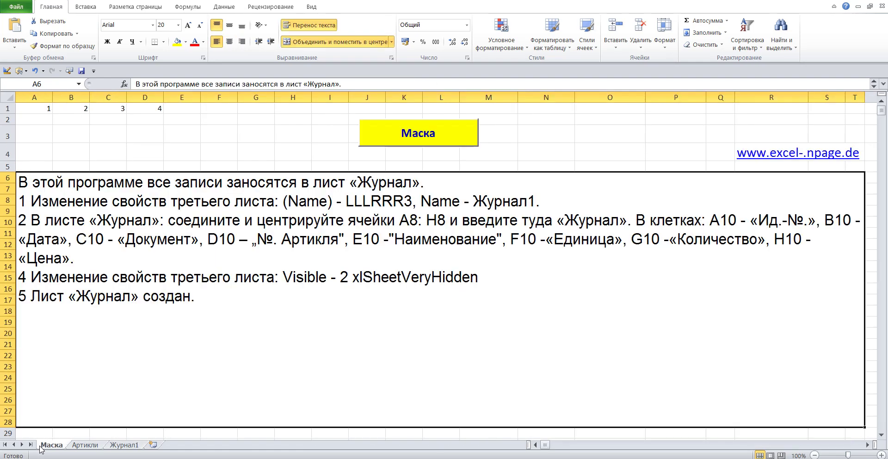
double_click(106, 266)
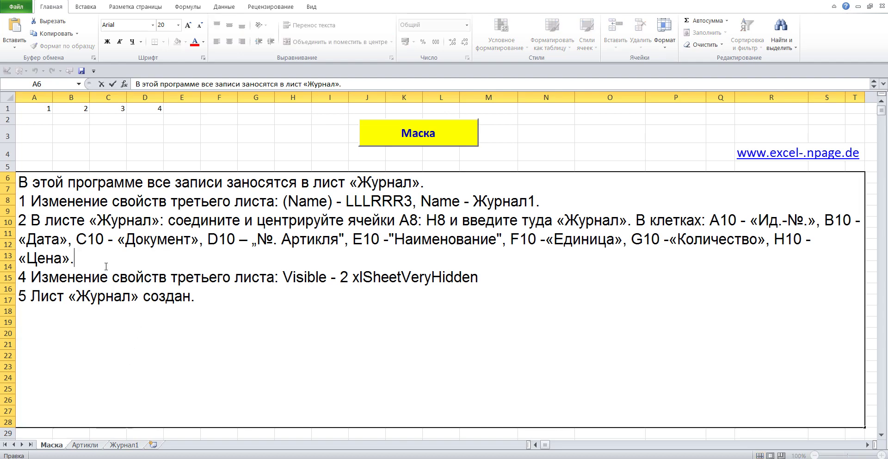
drag(28, 275, 382, 290)
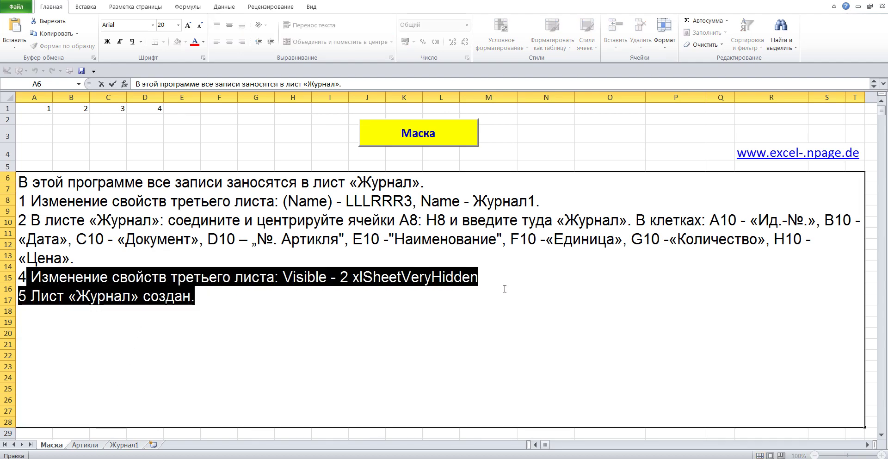
drag(505, 288, 498, 279)
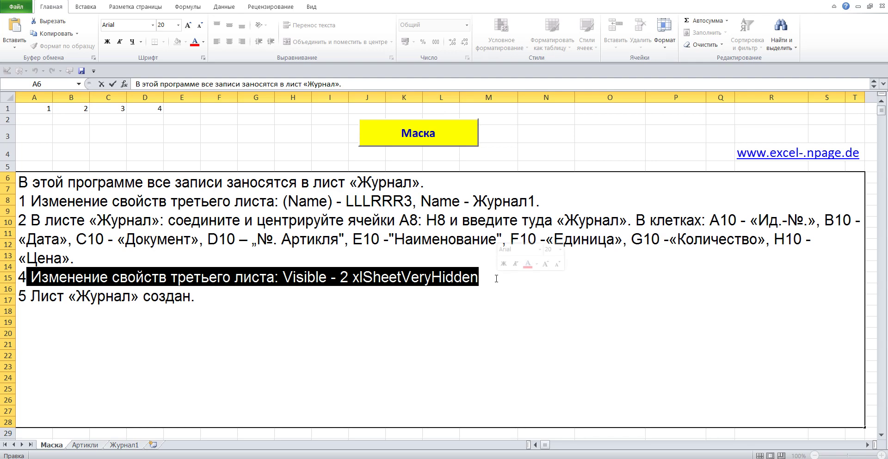
click(252, 148)
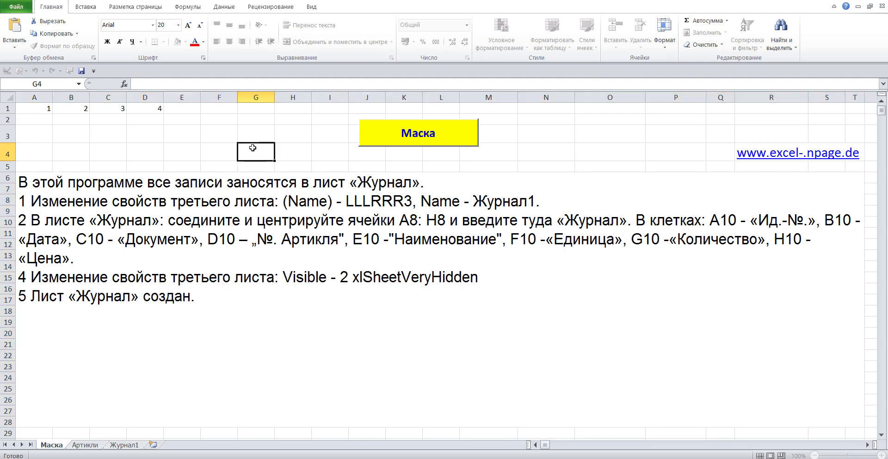
click(121, 445)
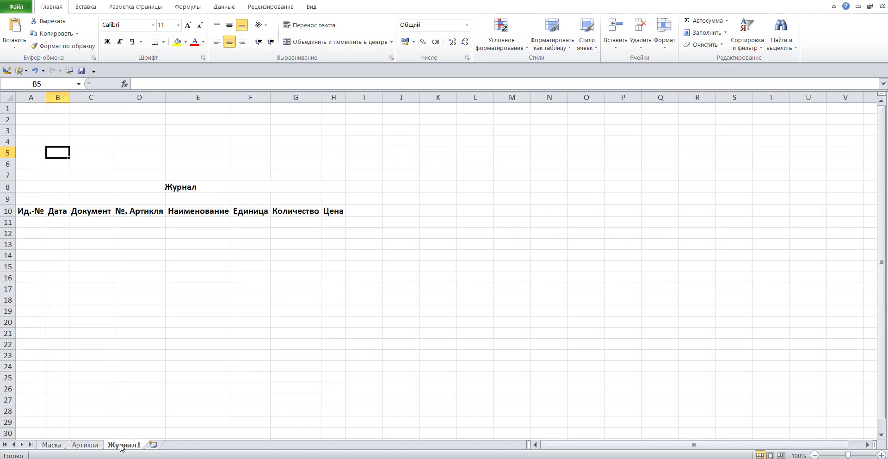
right_click(121, 445)
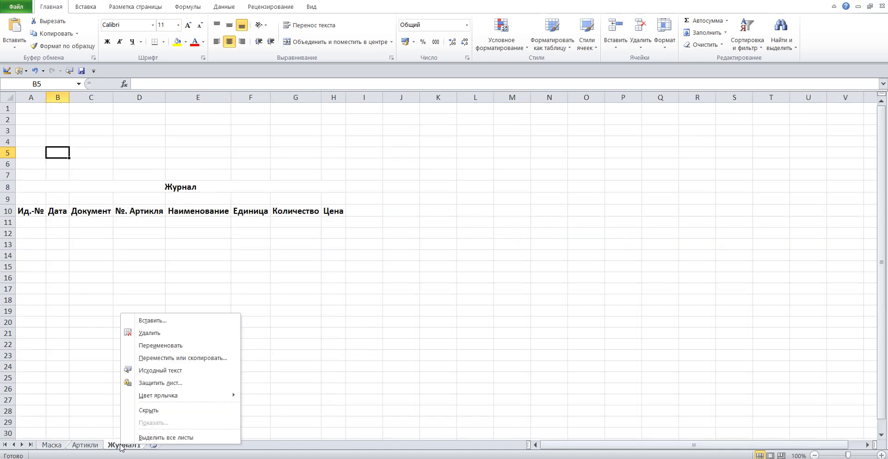
- Set the Журнал1 sheet's Visible property to 2 - xlSheetVeryHidden in the Properties window
click(181, 372)
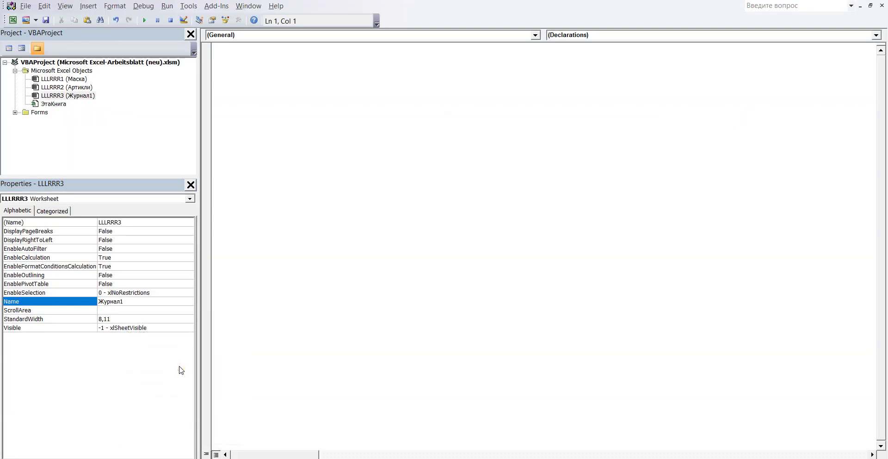
click(167, 327)
click(190, 327)
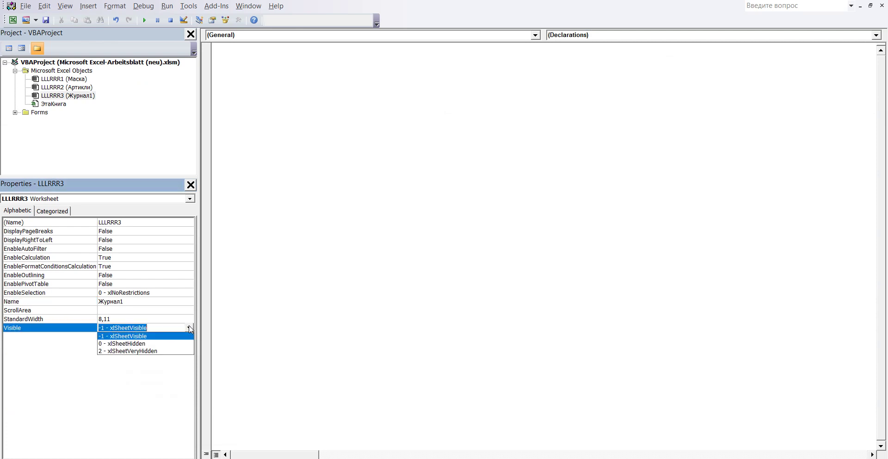
click(154, 351)
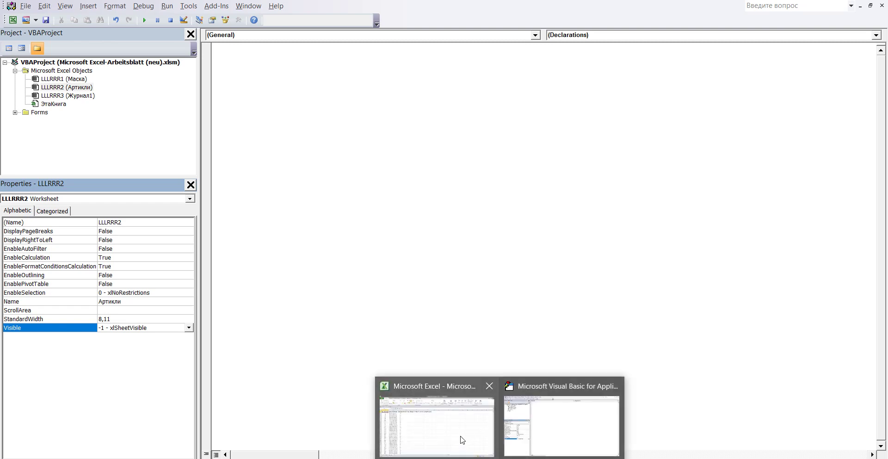
- Back in Excel, open the Маска sheet and select step 5 'Лист «Журнал» создан.' in the instructions
click(461, 439)
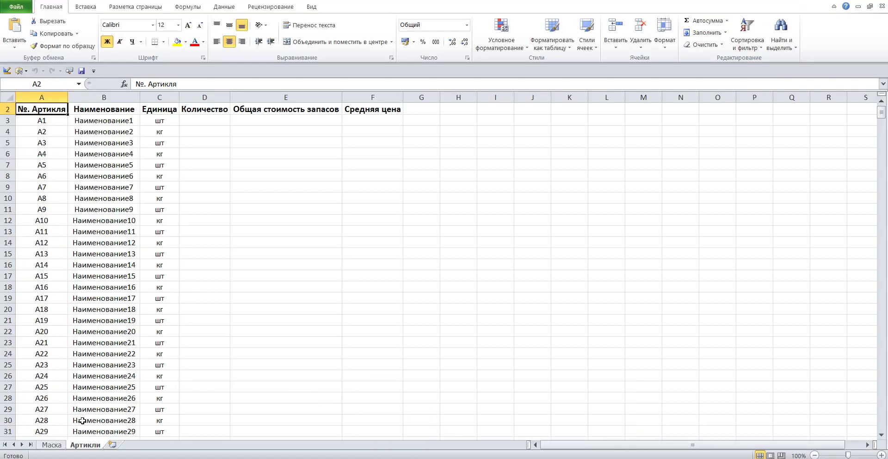
click(51, 445)
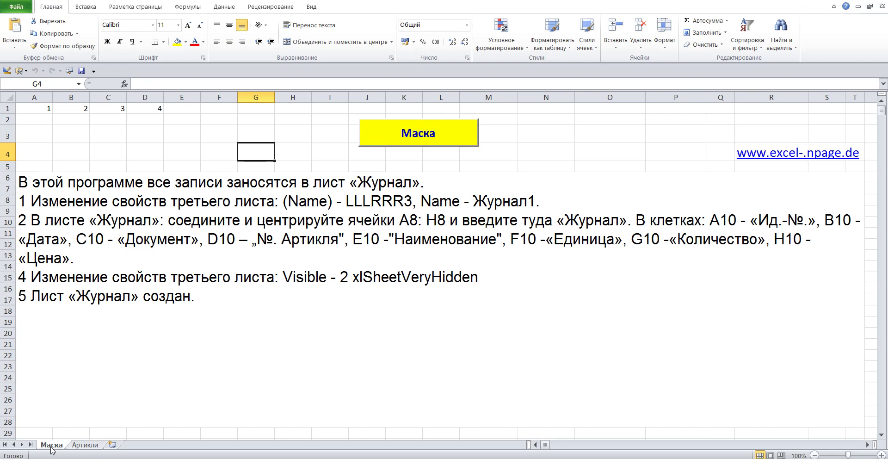
click(123, 302)
double_click(150, 298)
drag(211, 301, 28, 277)
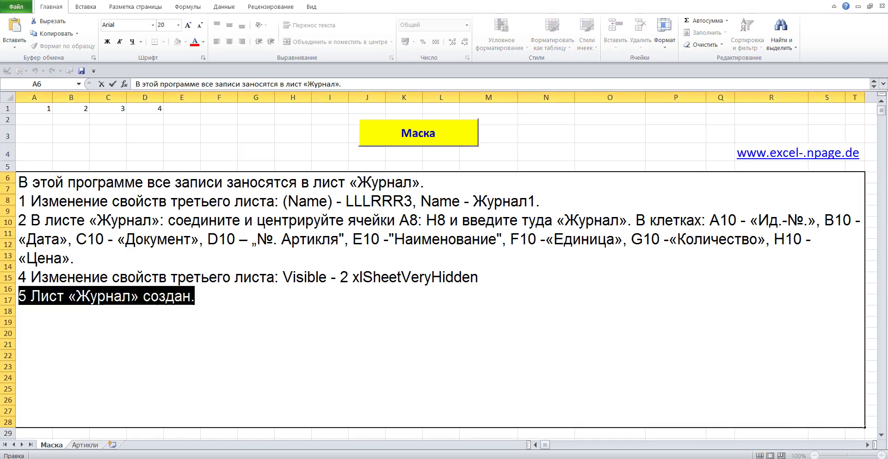